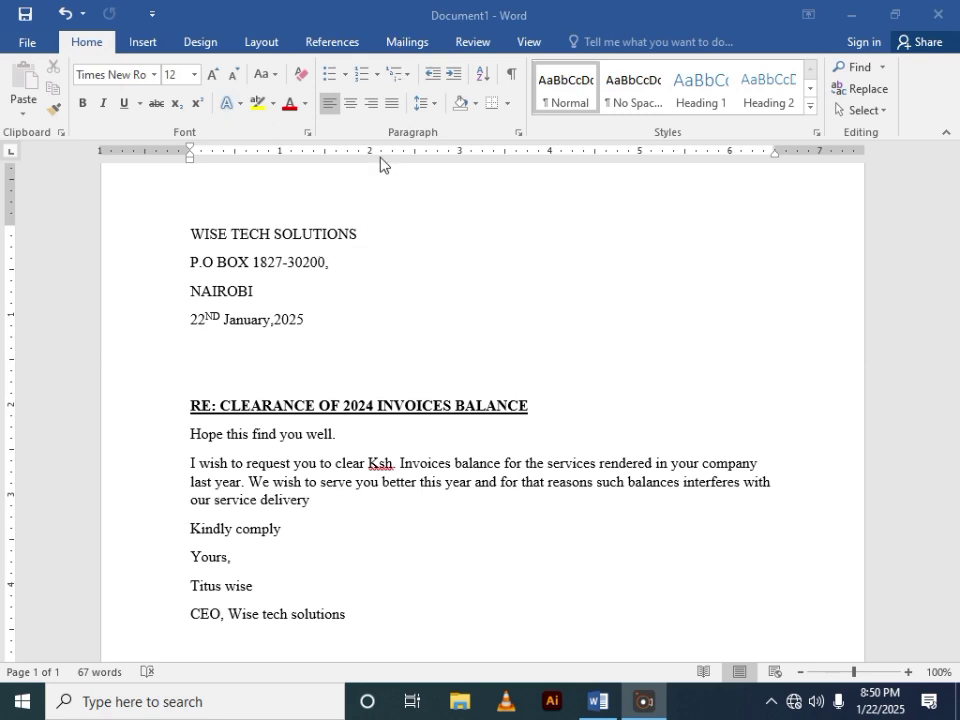
From Mailings, start a mail merge and choose Select Recipients > Type a New List
left_click(407, 42)
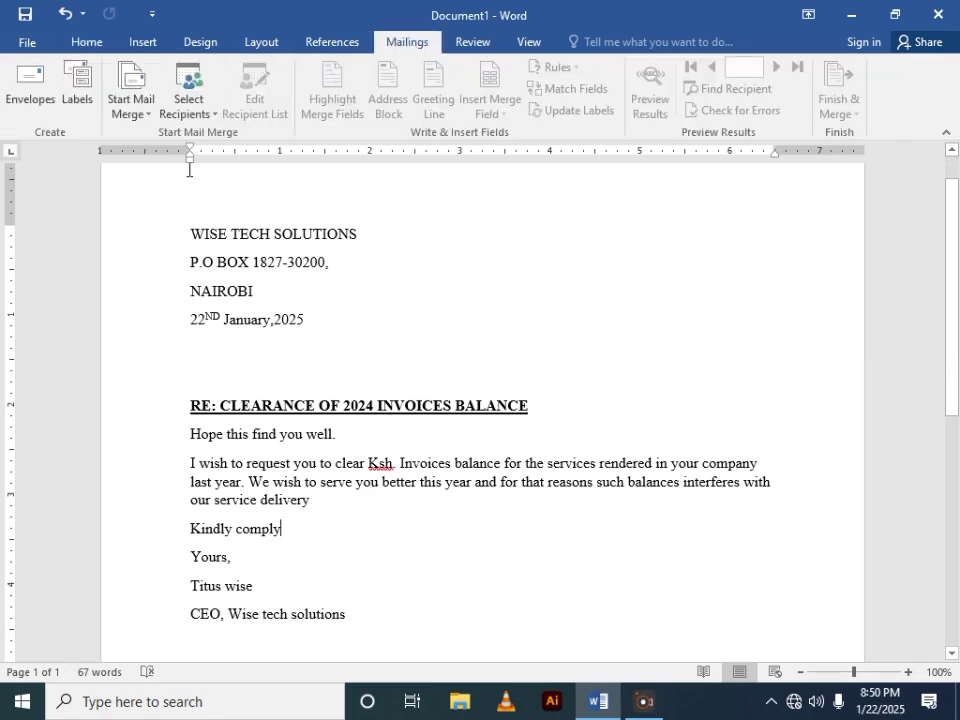
left_click(148, 118)
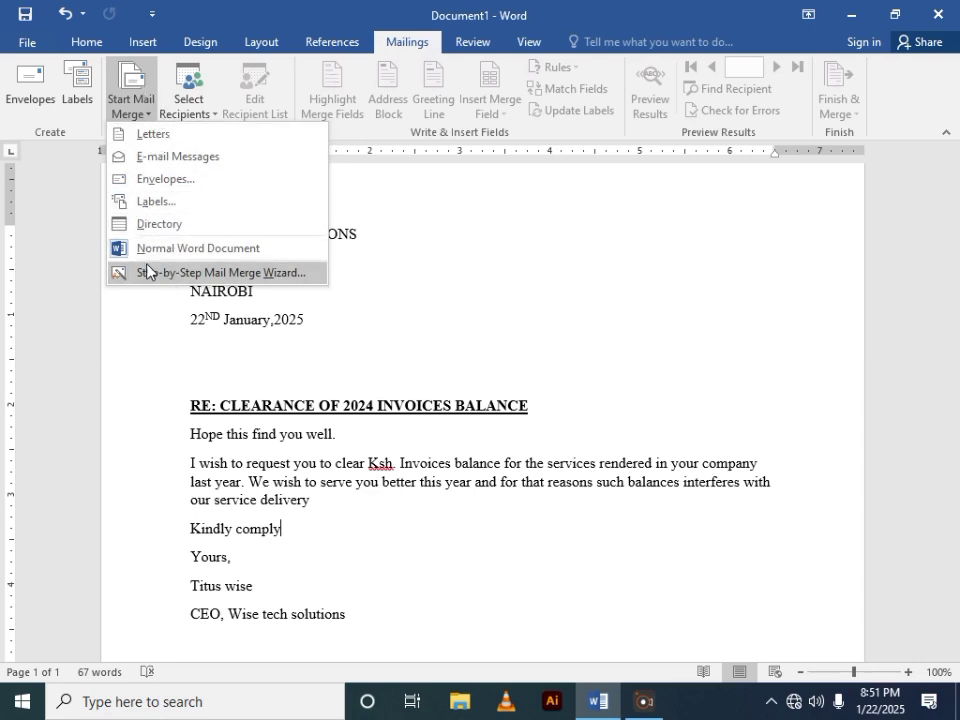
left_click(205, 118)
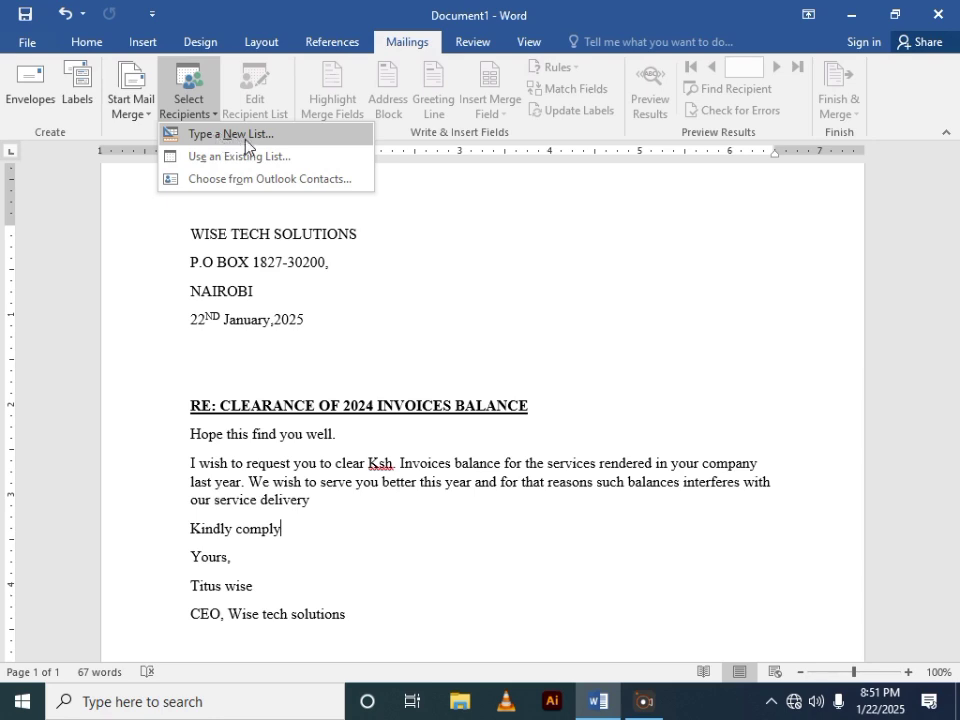
left_click(240, 142)
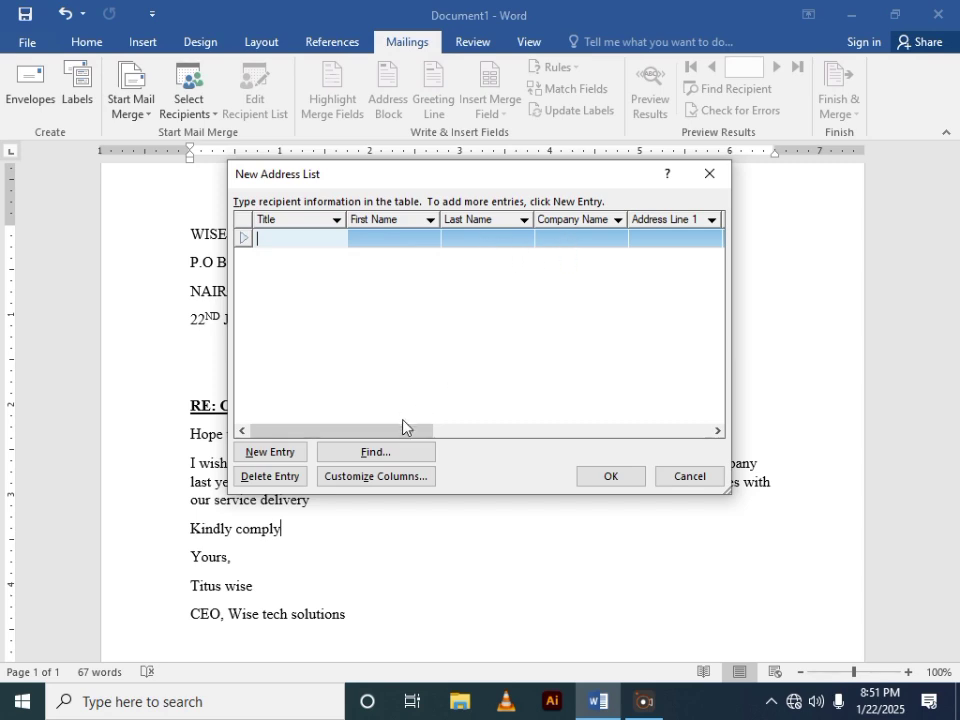
left_click_drag(403, 427, 493, 429)
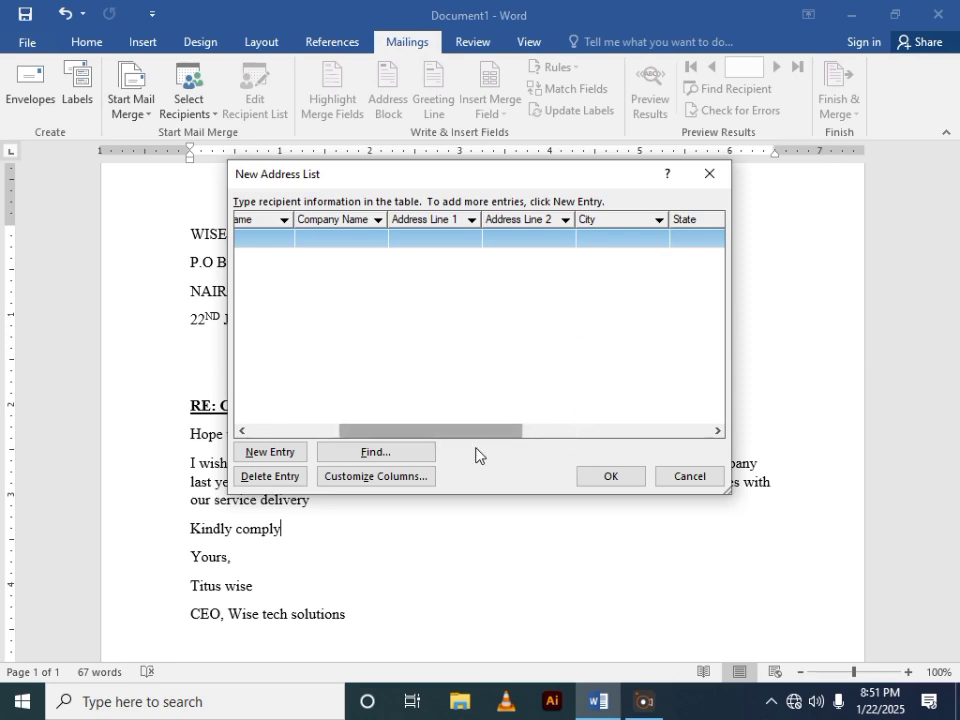
left_click_drag(477, 433, 670, 422)
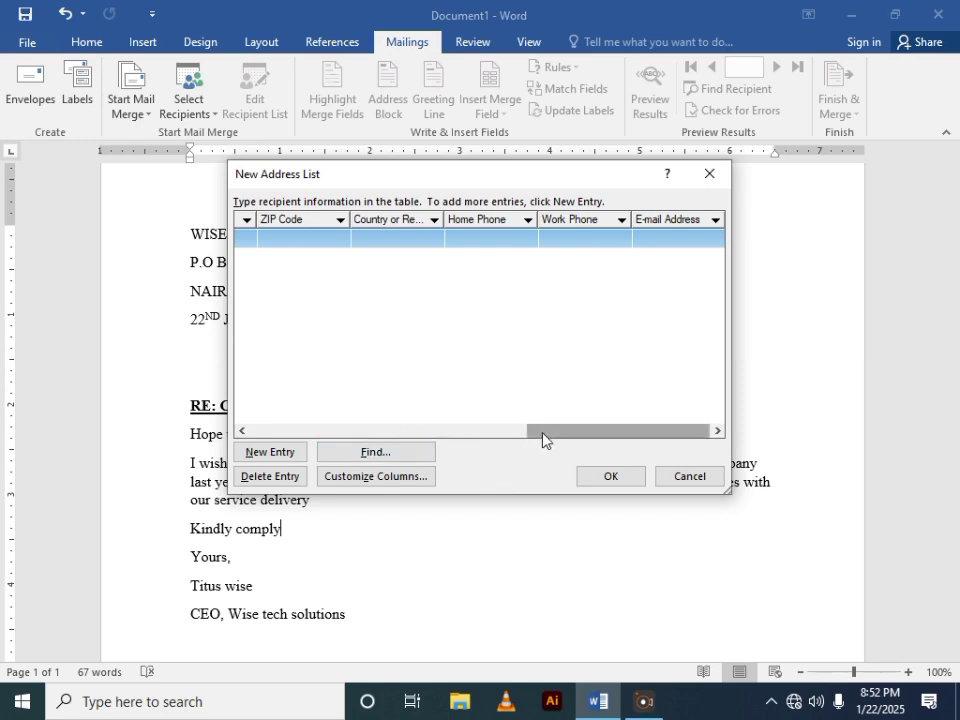
left_click_drag(542, 440, 336, 450)
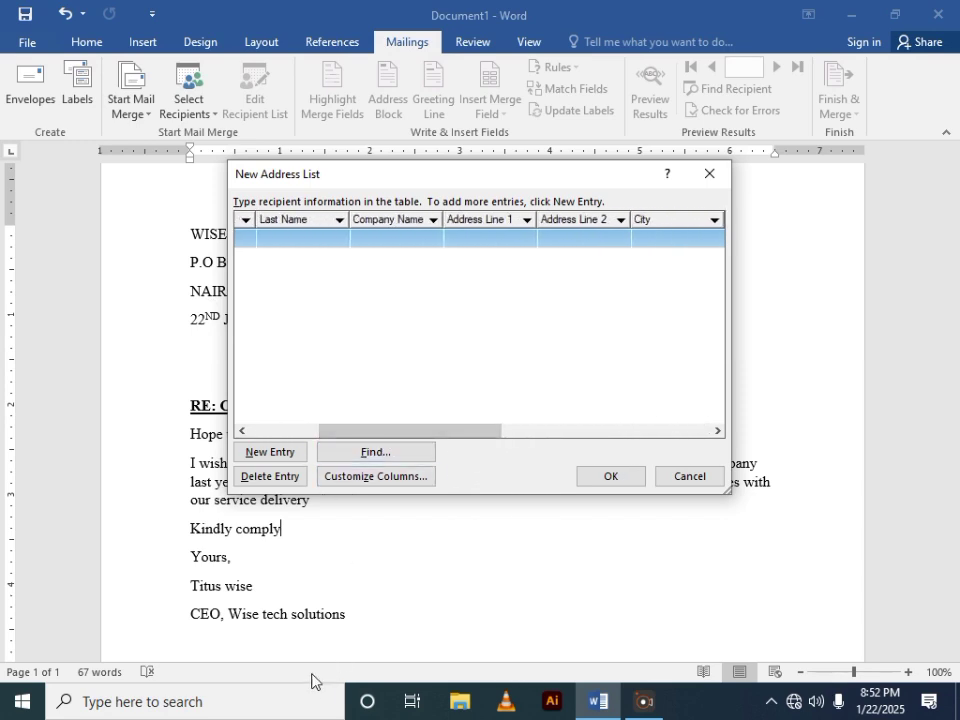
left_click(283, 648)
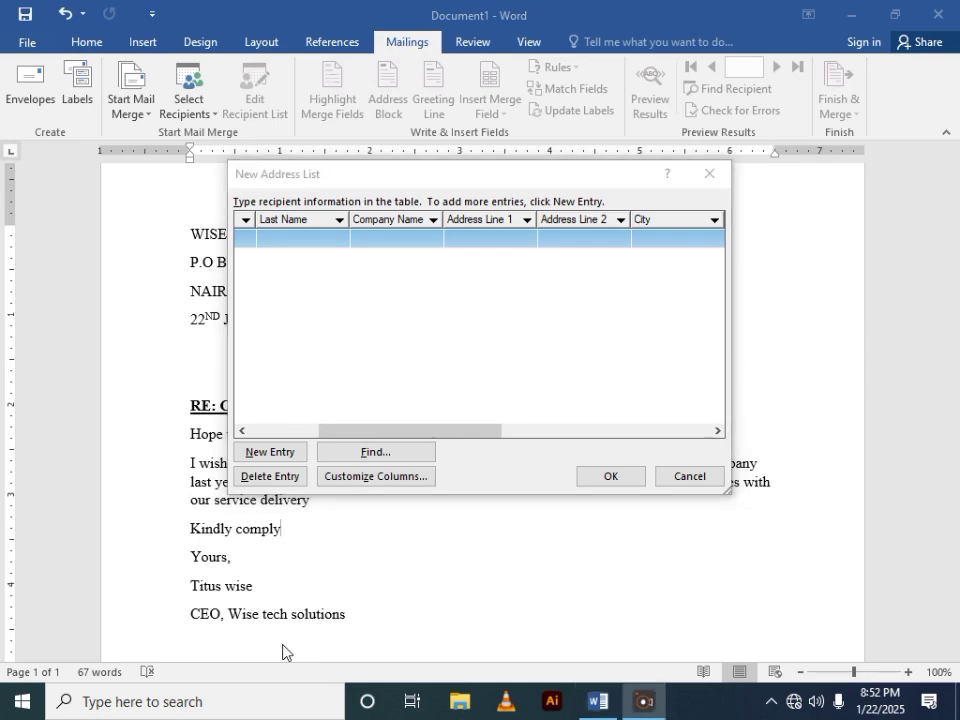
left_click(284, 431)
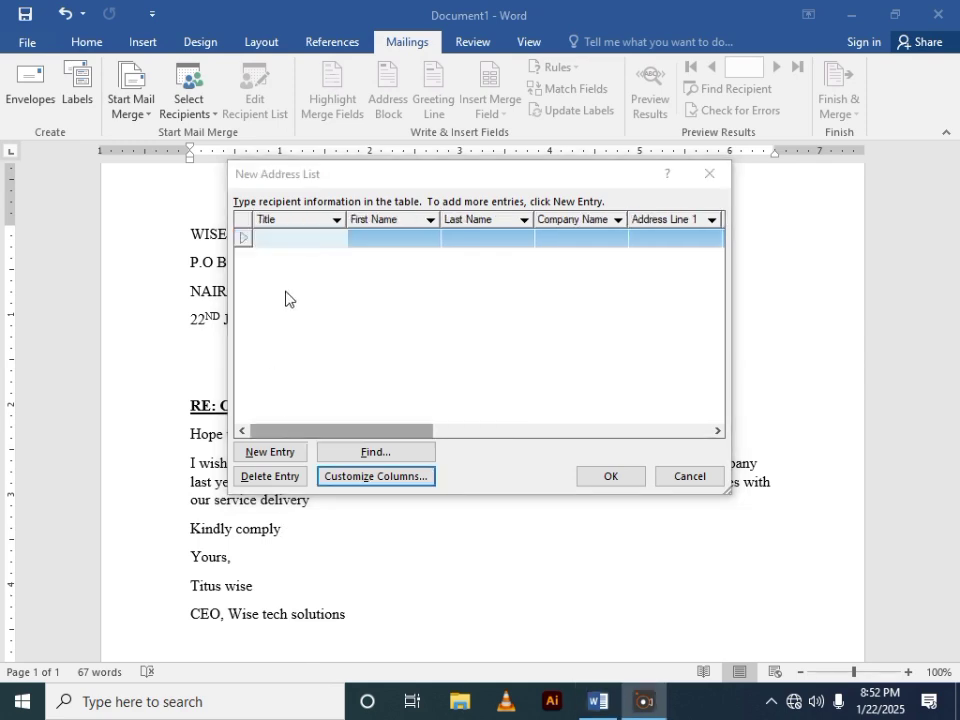
Enter title Mr, the recipient's first and last name, and company Toshi Cleaners
left_click(280, 237)
type("M")
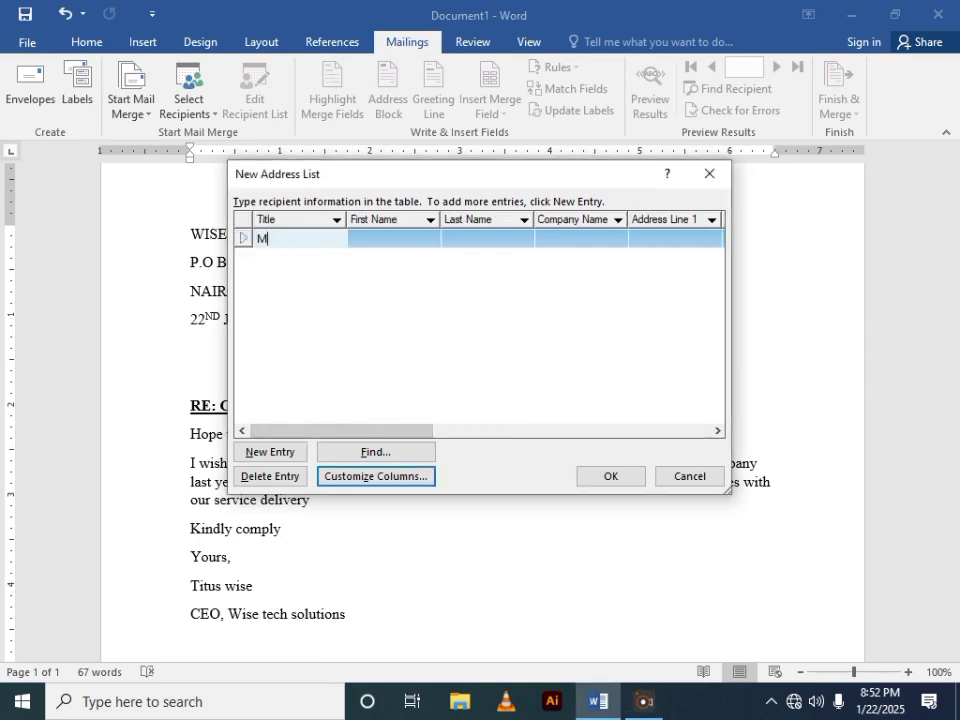
type("r")
left_click(377, 242)
type("J")
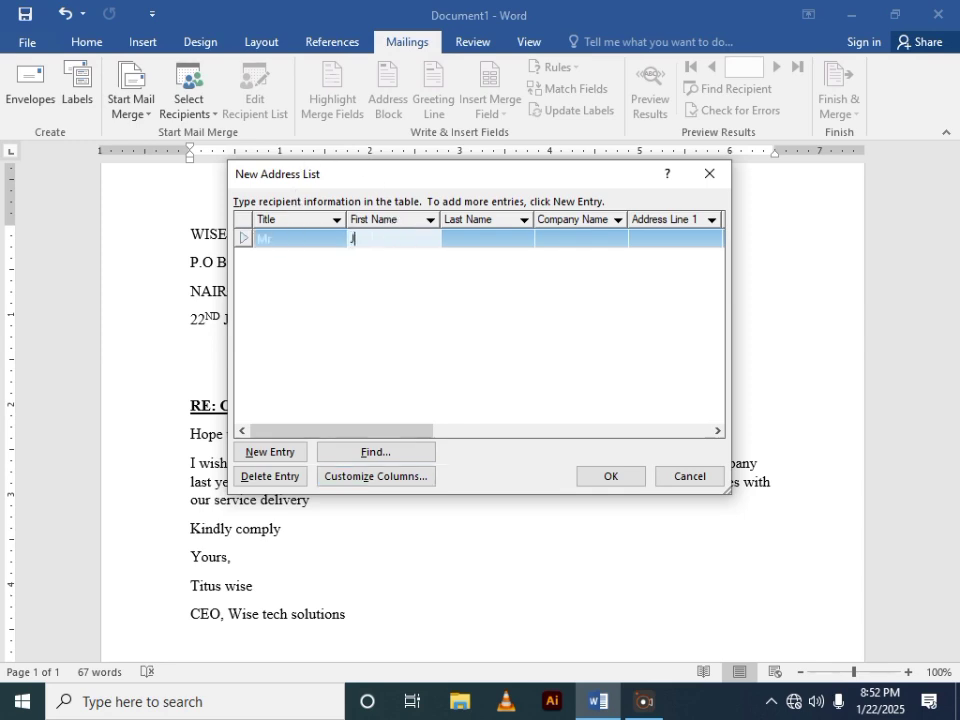
type("ohn")
left_click(495, 240)
type("W")
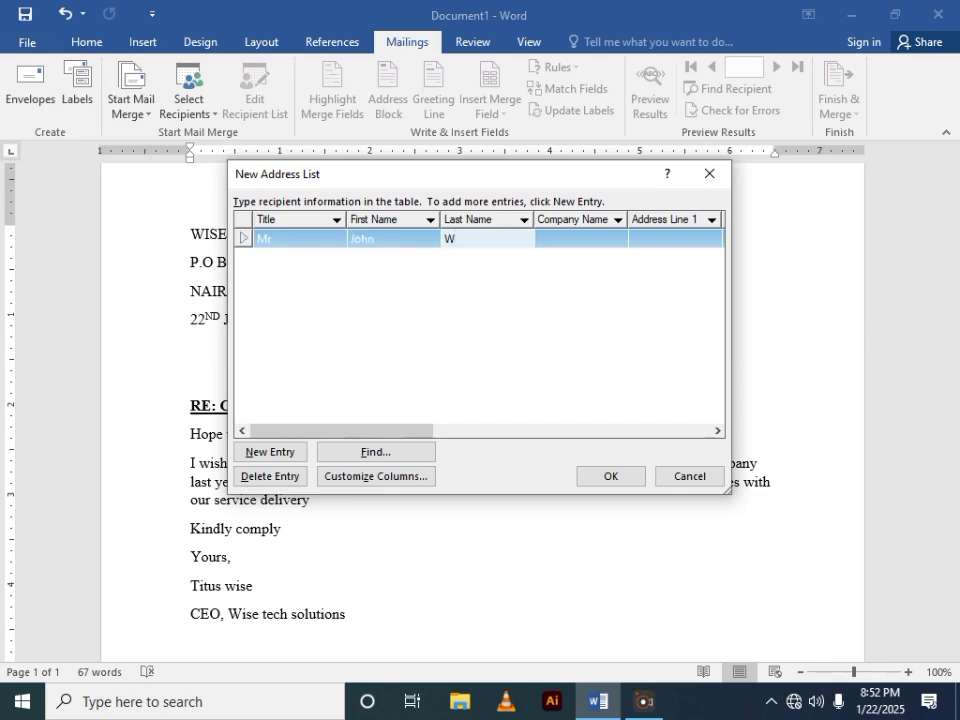
type("illiams")
left_click(545, 238)
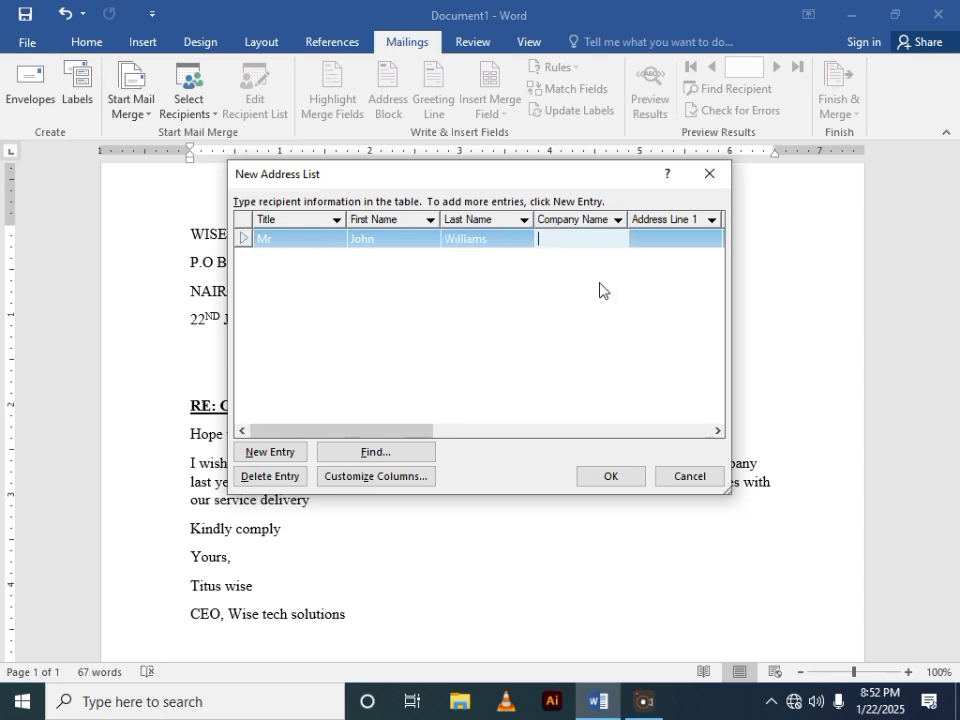
type("Toshi Cleaners")
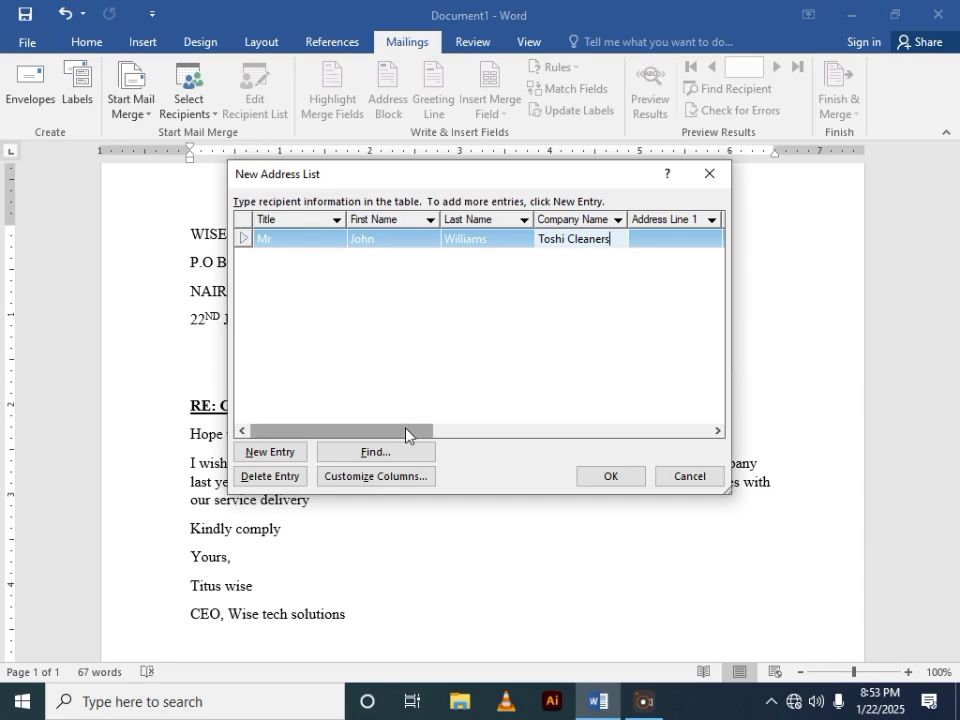
Fill in the first recipient's postal box and city fields
left_click_drag(405, 435, 458, 438)
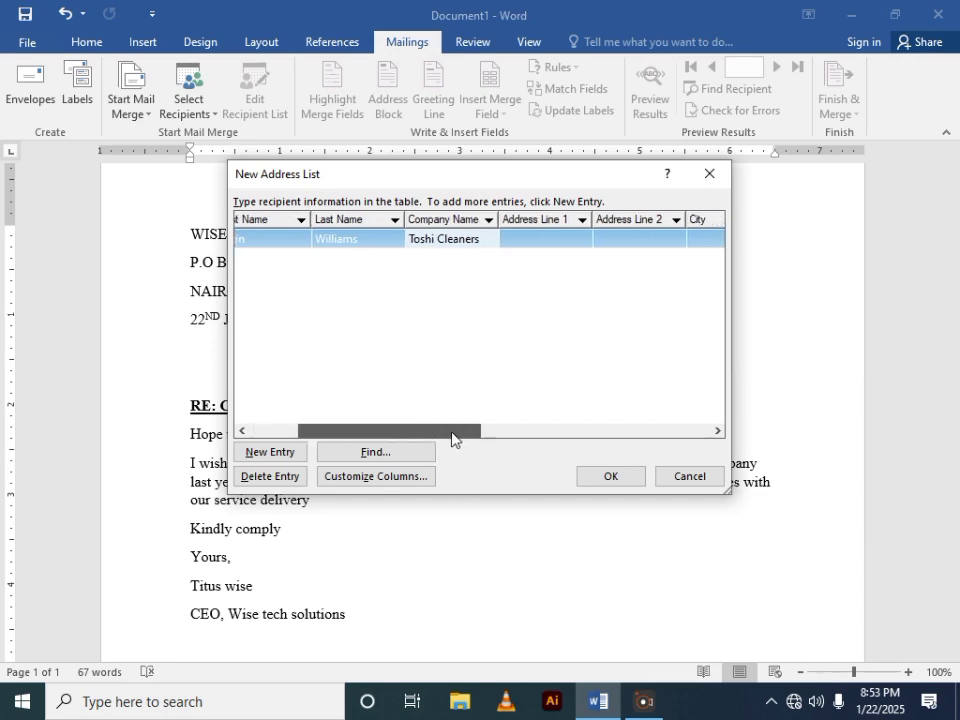
left_click(530, 242)
type("P.")
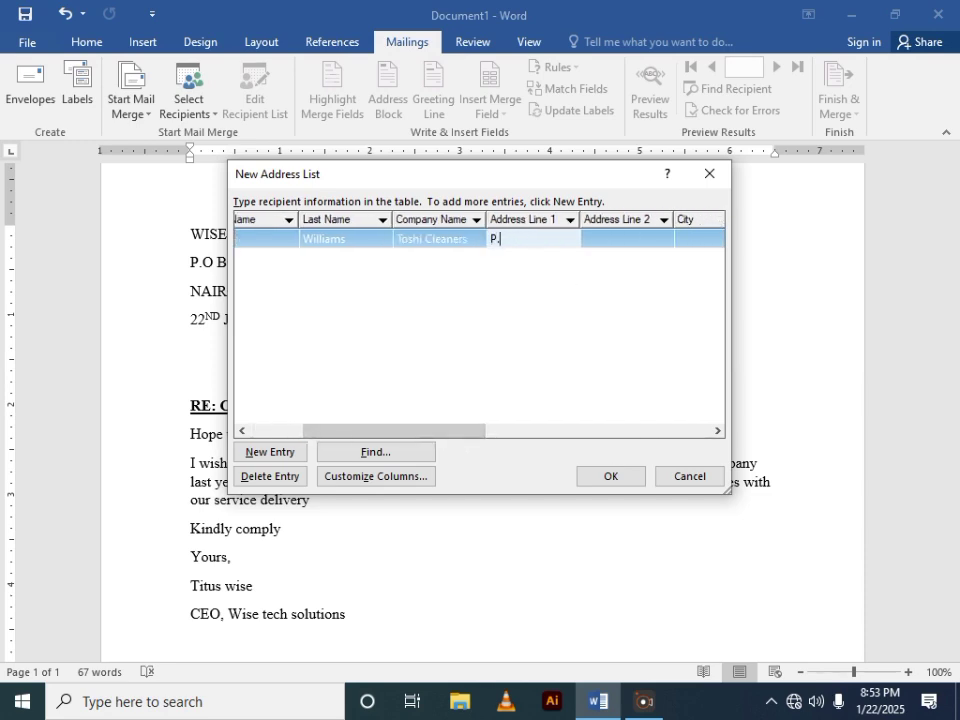
type("O BOX 140")
left_click_drag(370, 432, 411, 432)
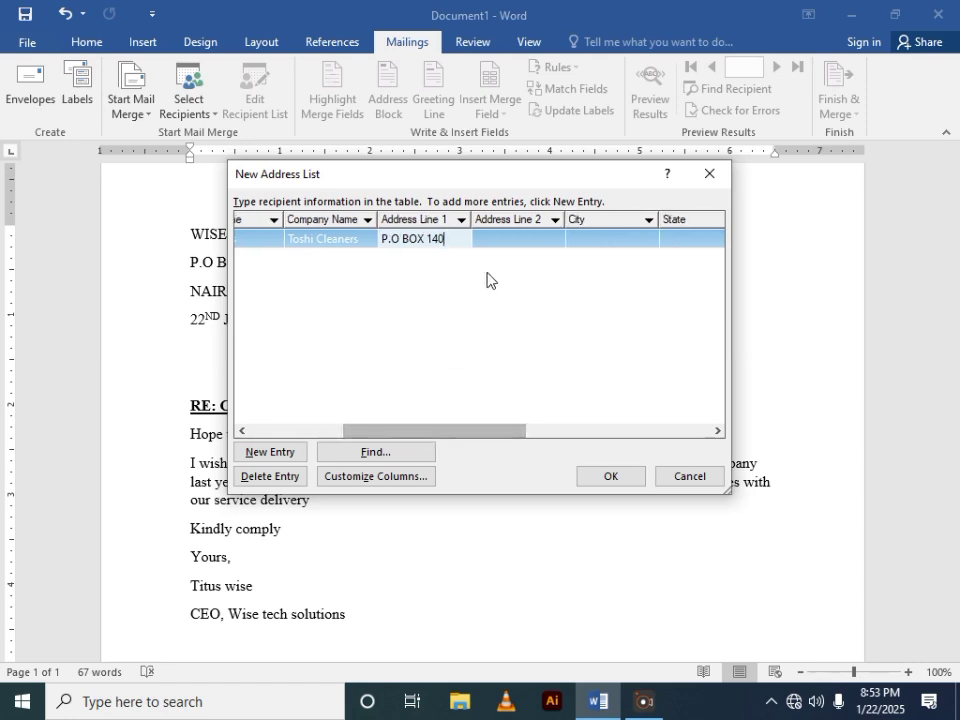
left_click(593, 238)
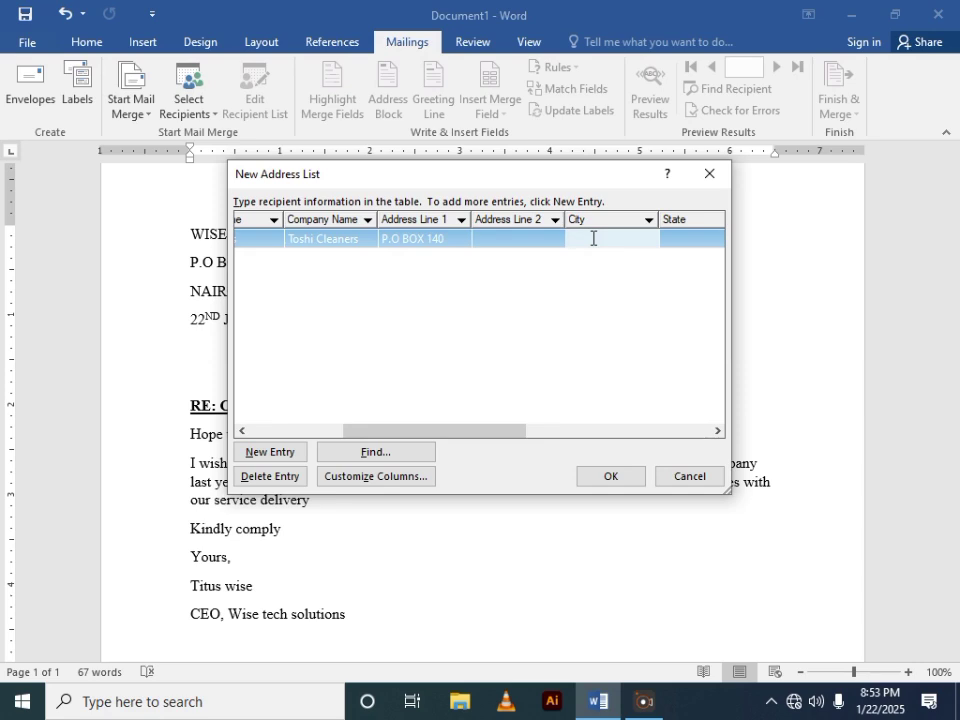
type("NABISWA")
left_click_drag(459, 439, 586, 437)
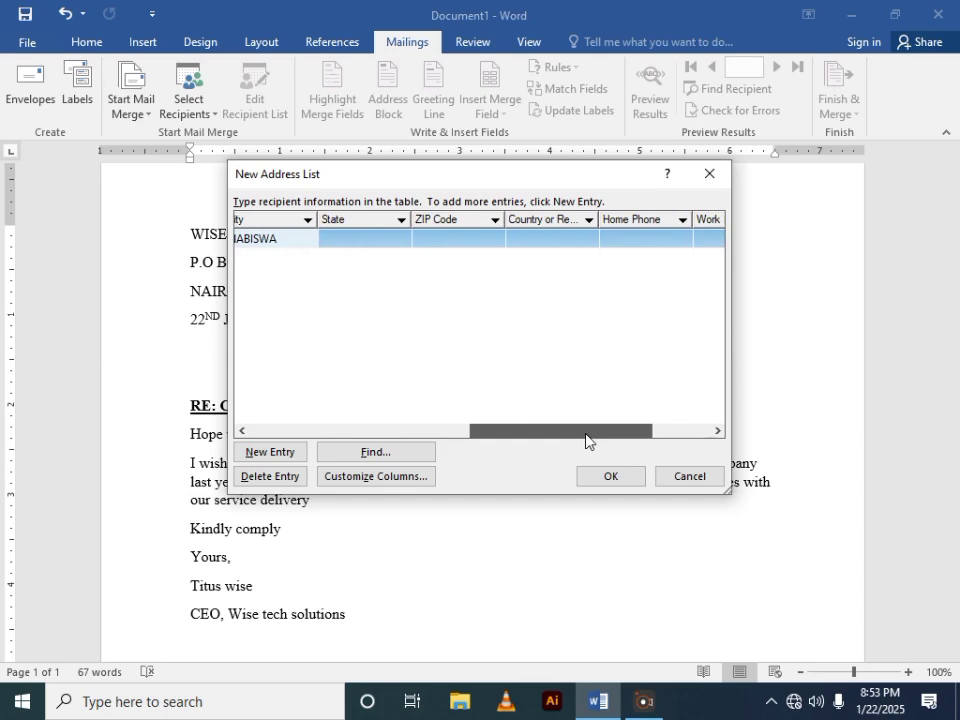
left_click_drag(586, 440, 665, 435)
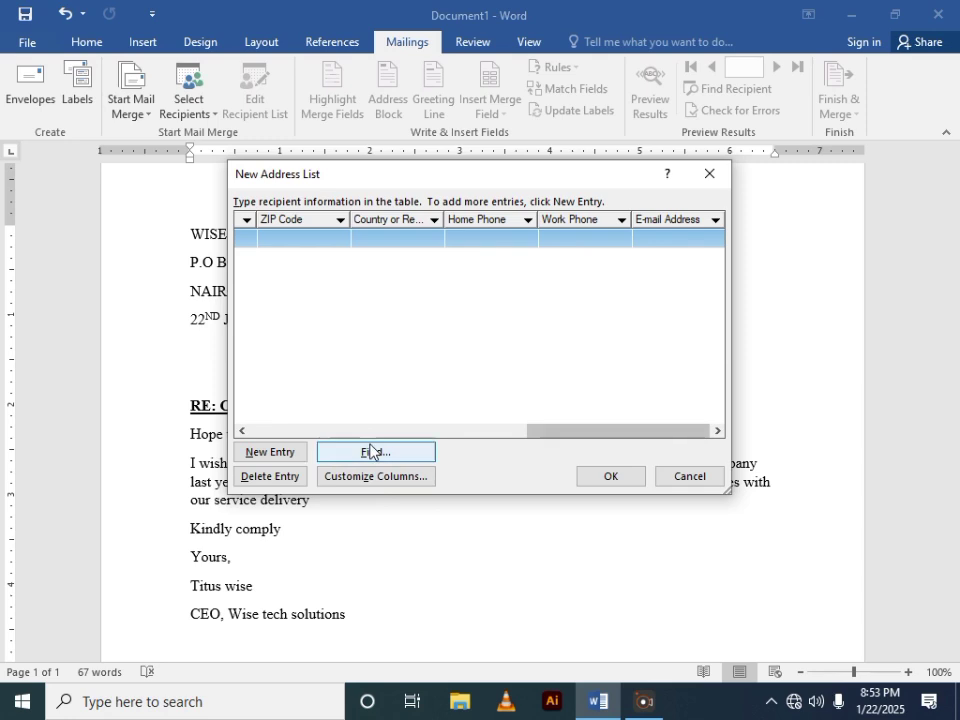
Add a new address-list field named Balance in Customize Columns
left_click(351, 479)
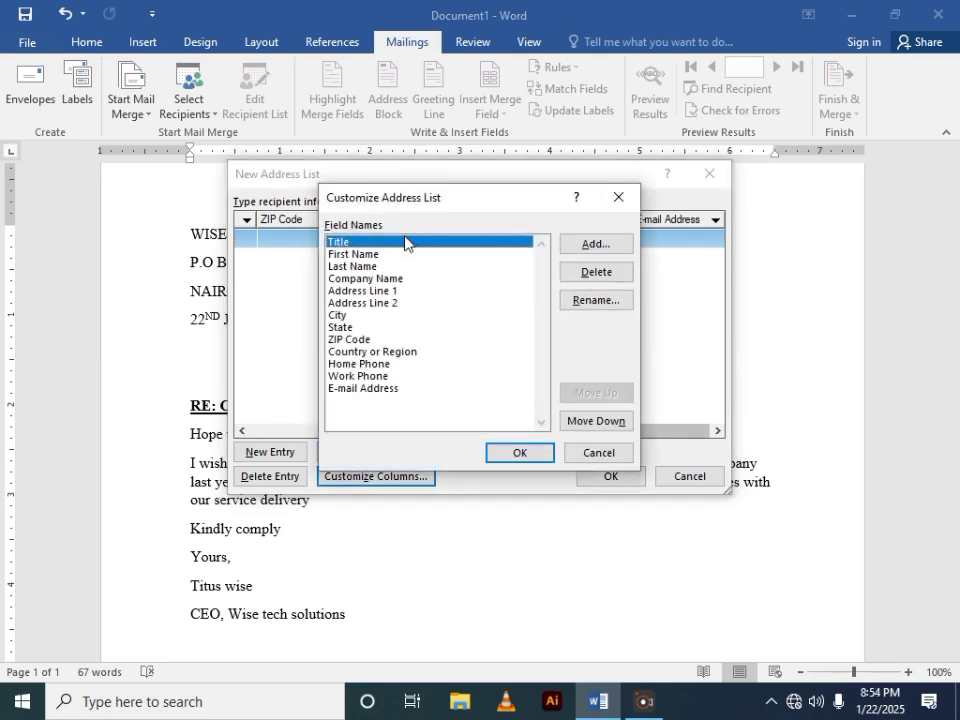
left_click(578, 249)
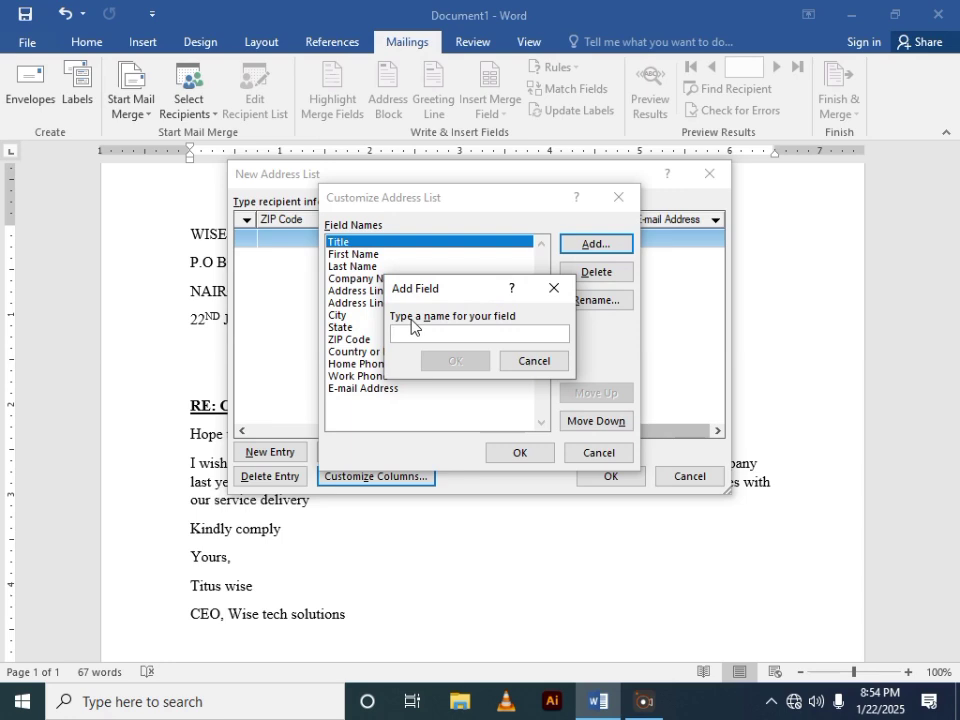
type("bA")
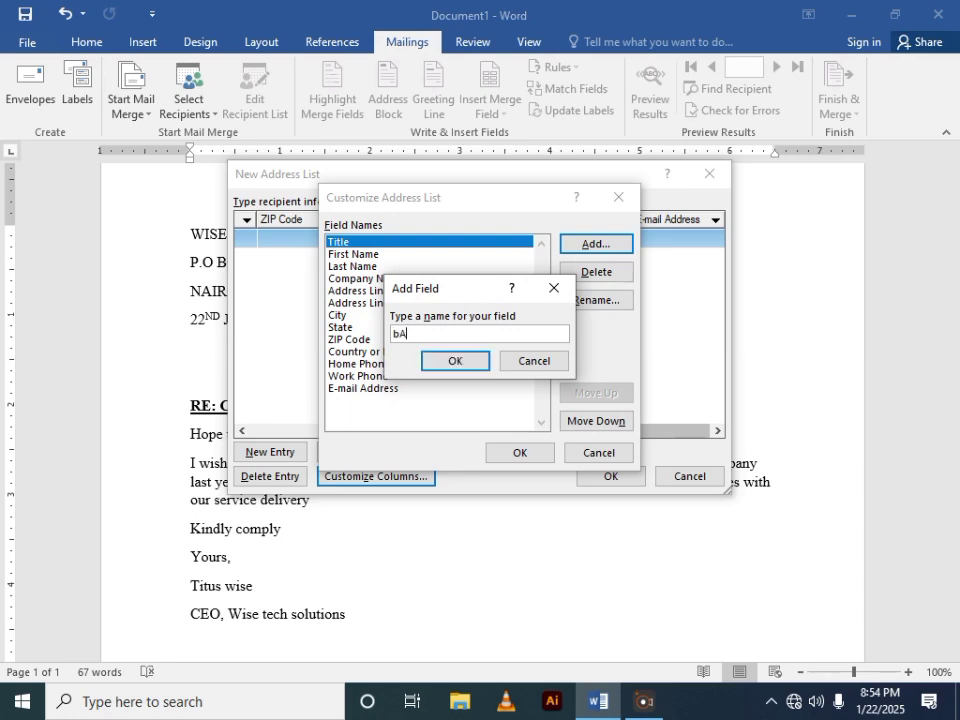
key("BackSpace")
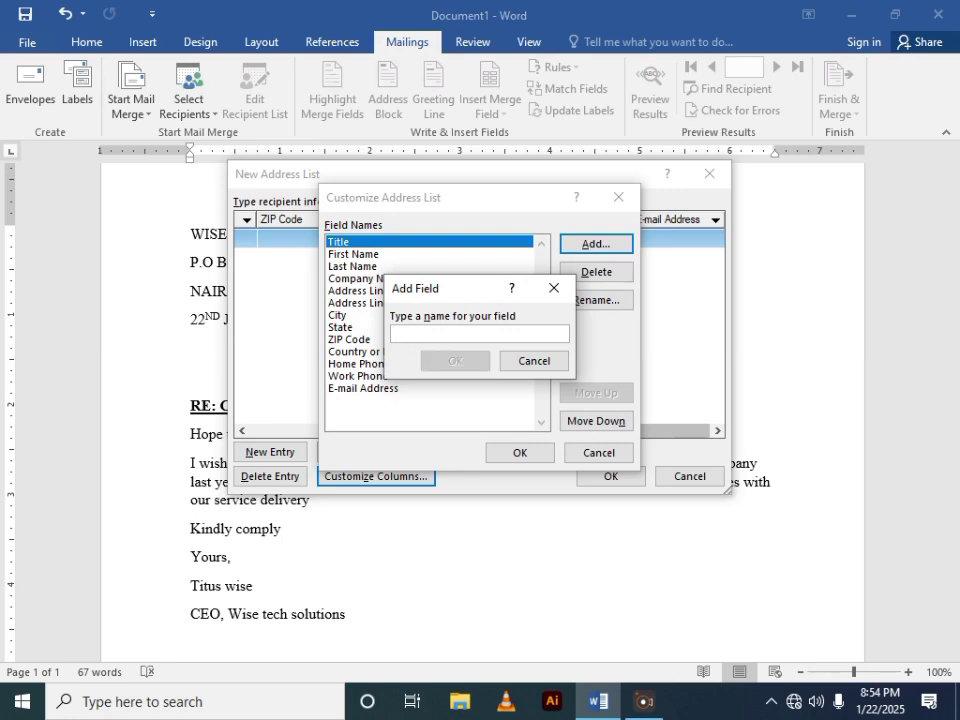
type("Balnce")
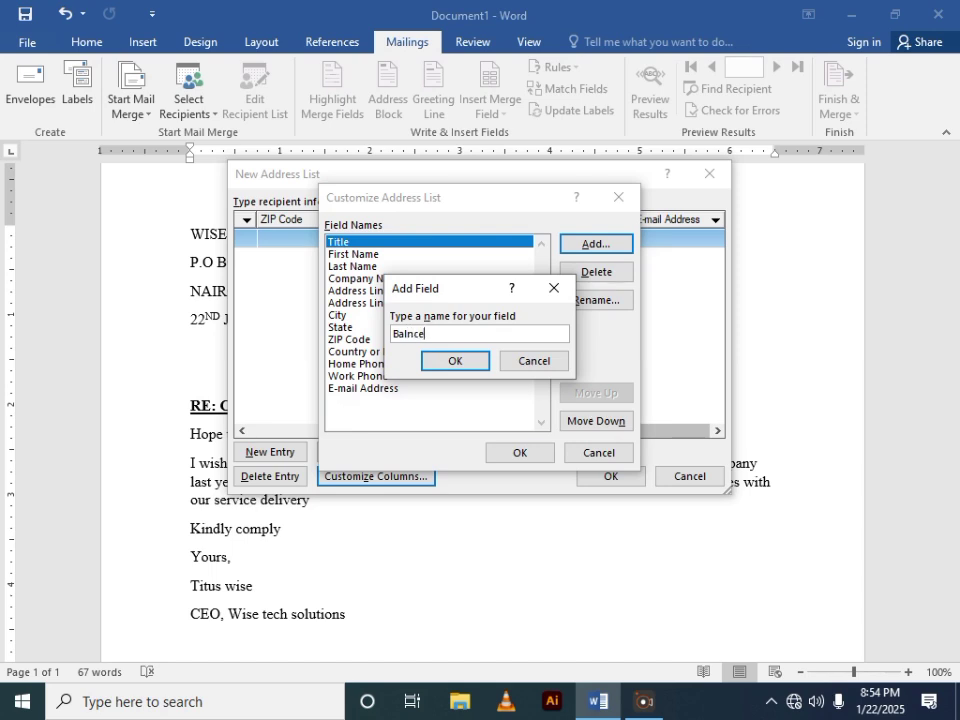
key("BackSpace")
key("BackSpace")
key("BackSpace")
type("ance")
left_click(434, 368)
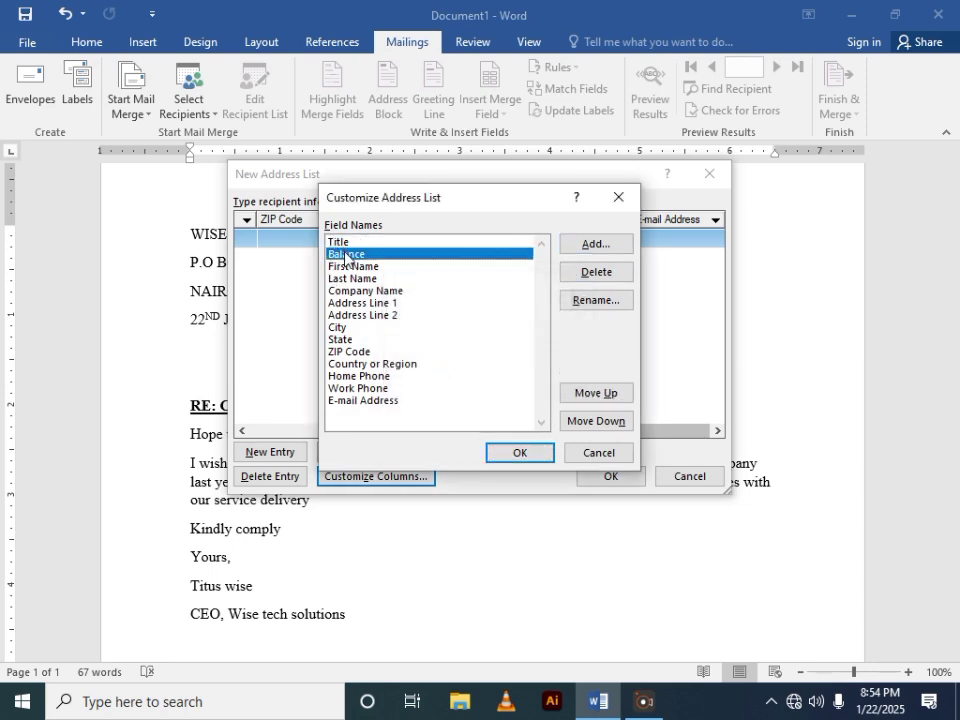
Move the Balance field down until it follows City, and confirm the field order
left_click_drag(345, 256, 396, 429)
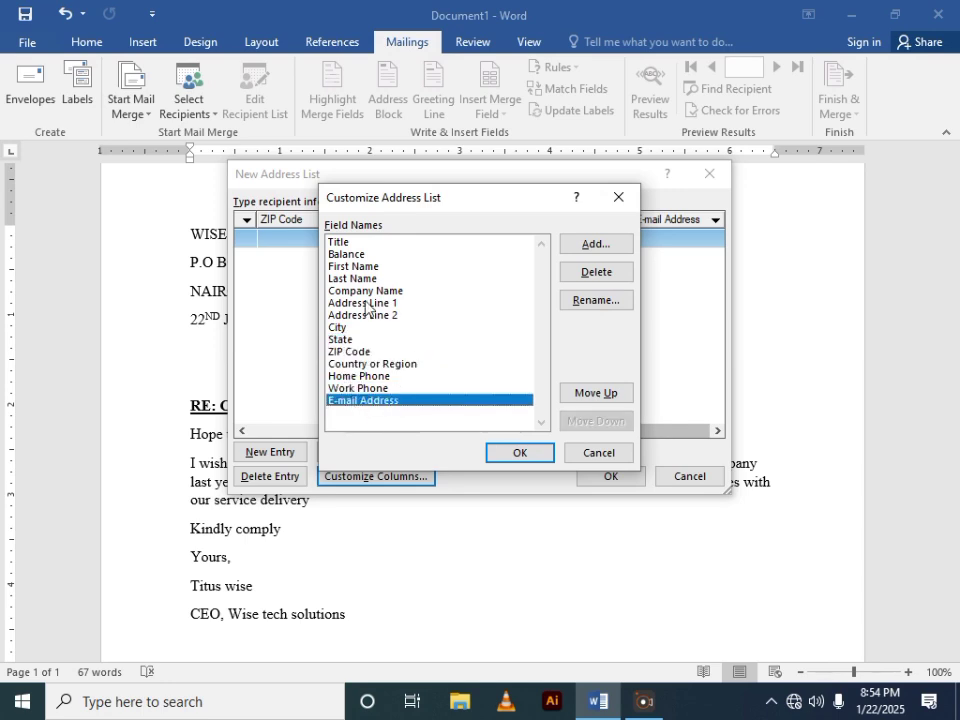
left_click(366, 258)
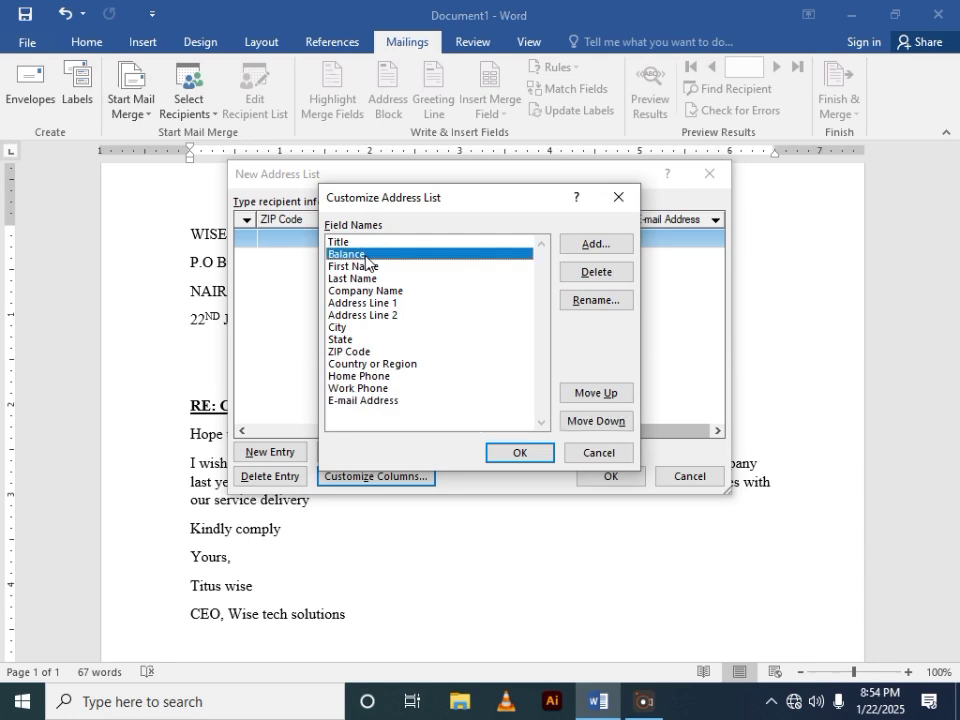
left_click_drag(366, 262, 369, 279)
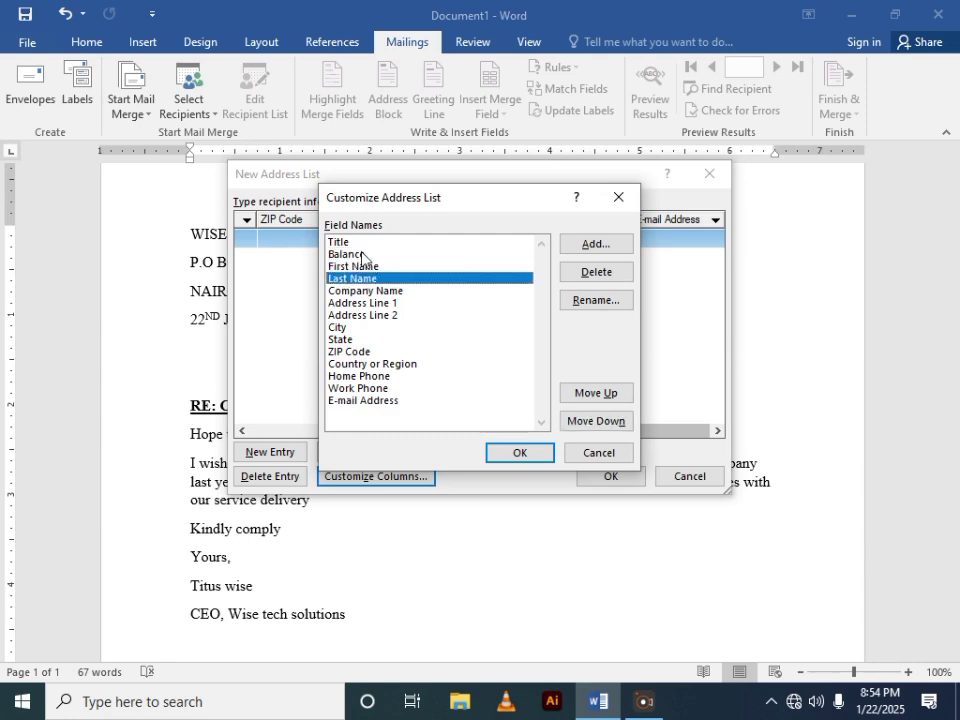
left_click(356, 254)
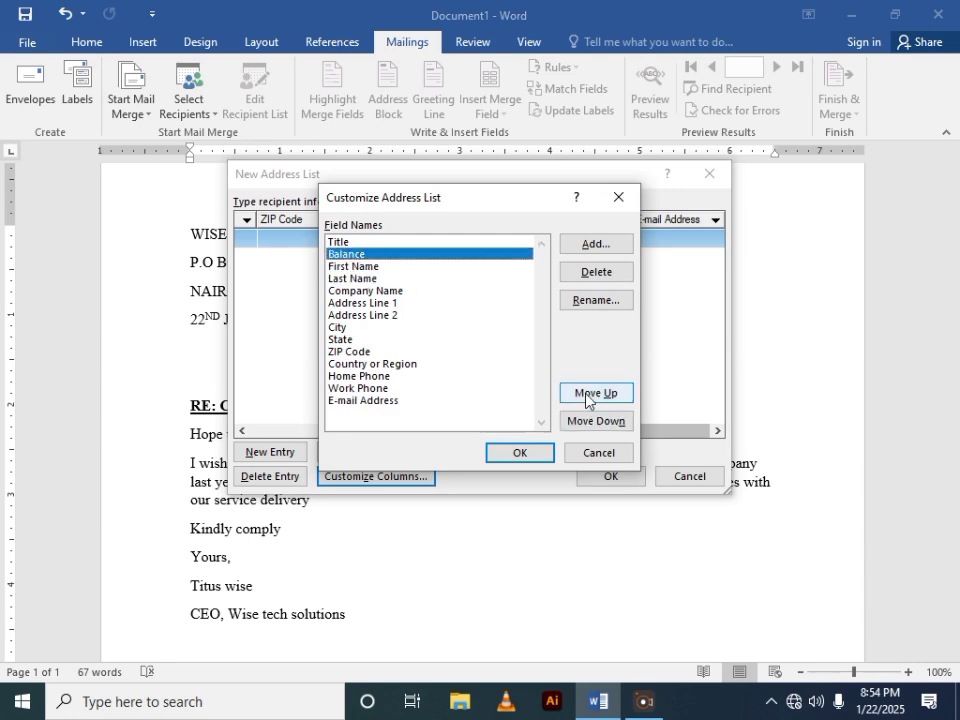
left_click(598, 421)
left_click(598, 421)
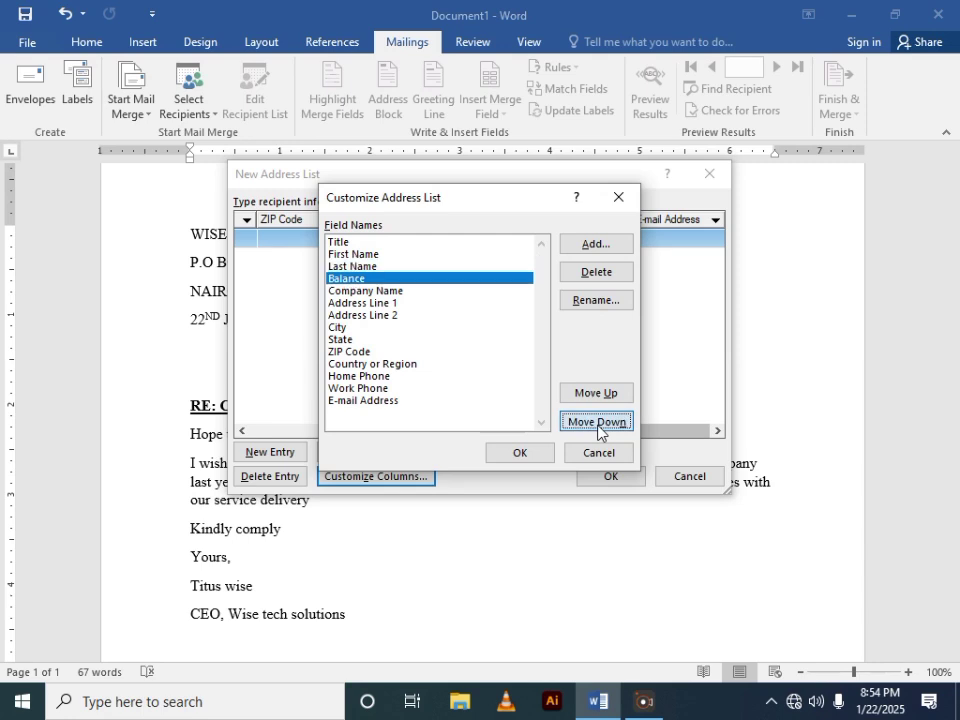
left_click(598, 421)
left_click(598, 421)
left_click(598, 421)
left_click(598, 421)
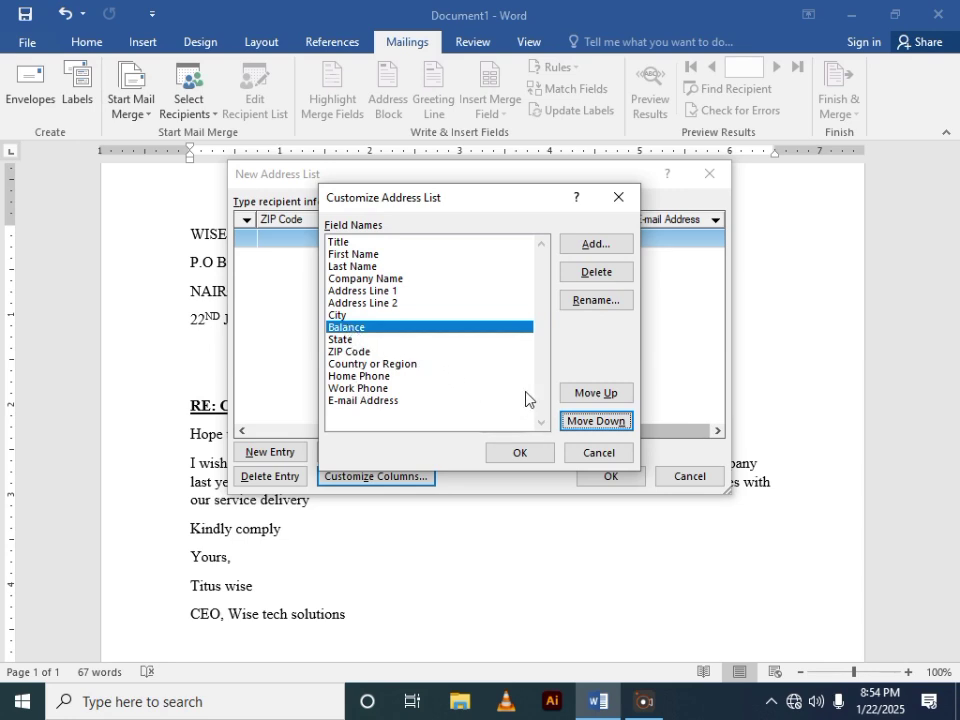
left_click(527, 455)
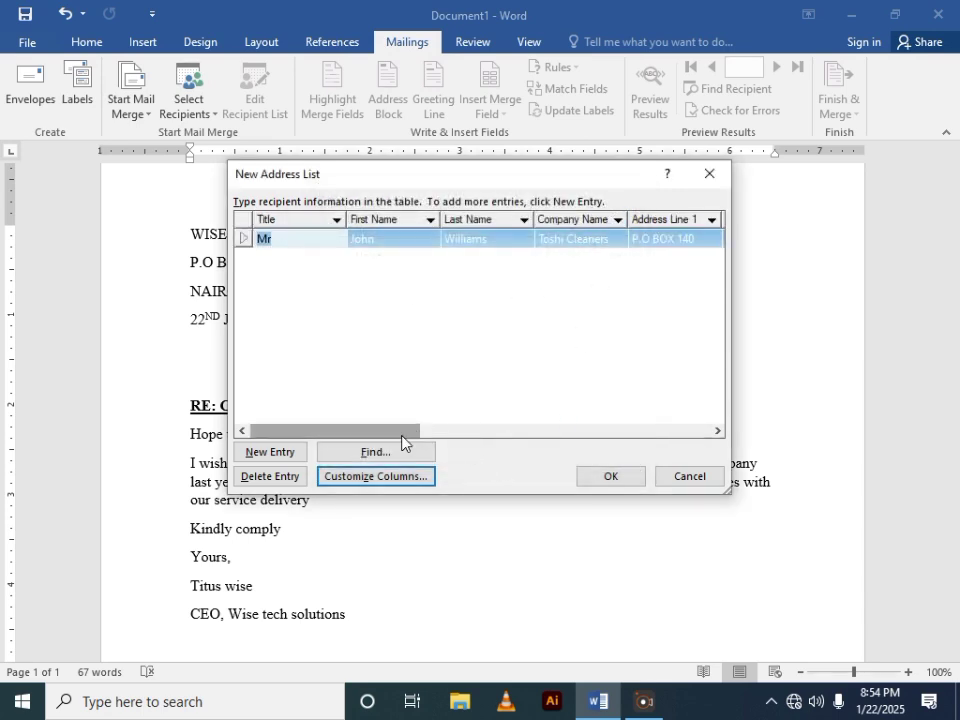
Enter 100000 in the Balance cell of the Toshi Cleaners row
left_click_drag(403, 436, 514, 435)
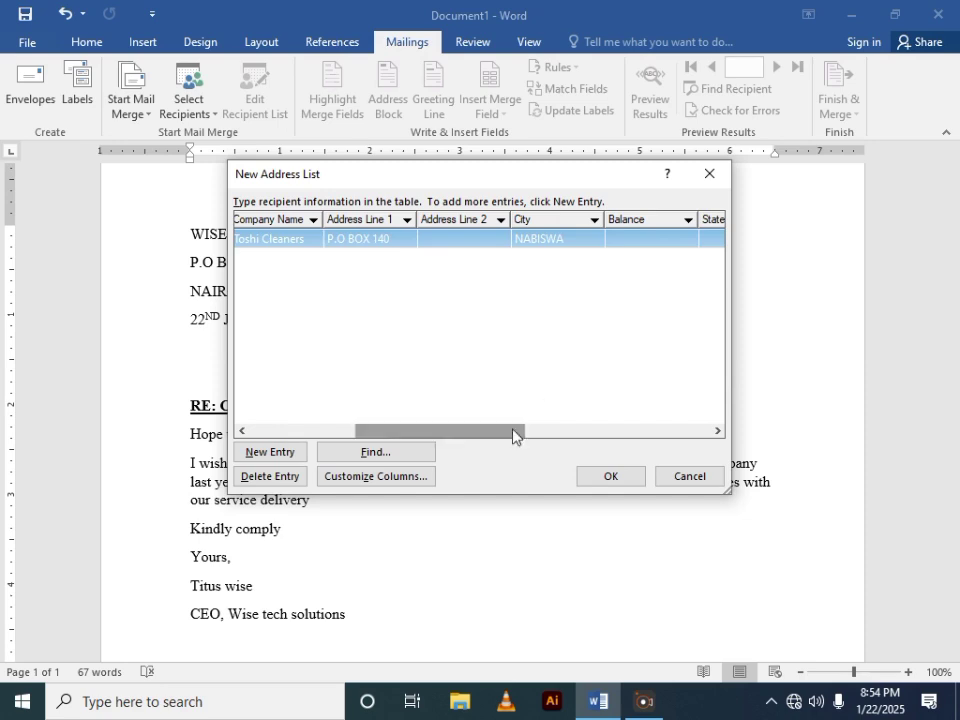
left_click(635, 240)
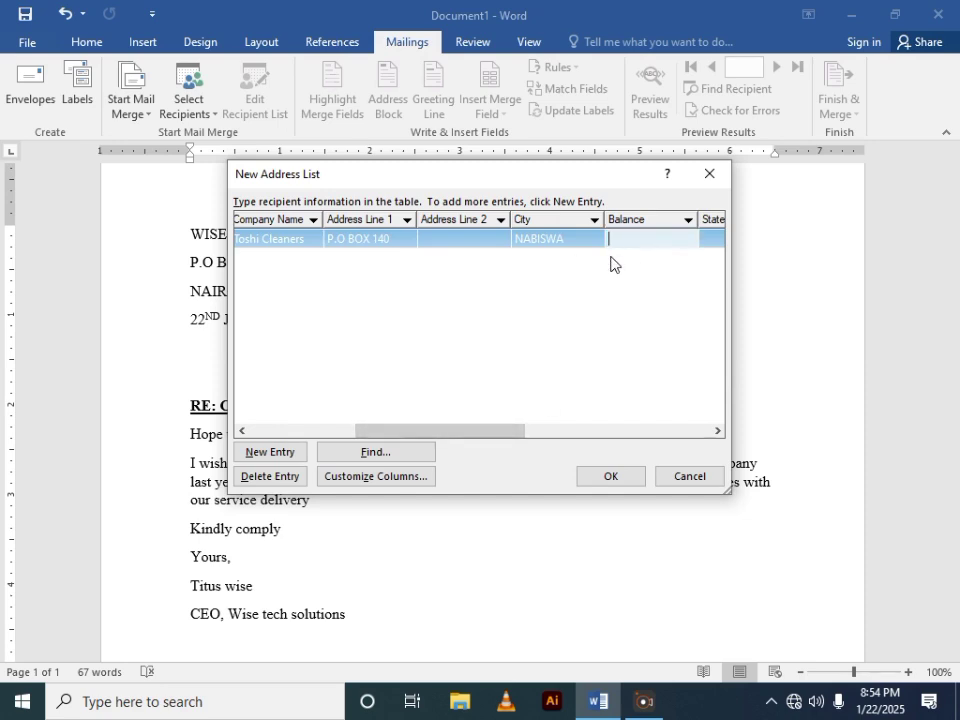
type("100000")
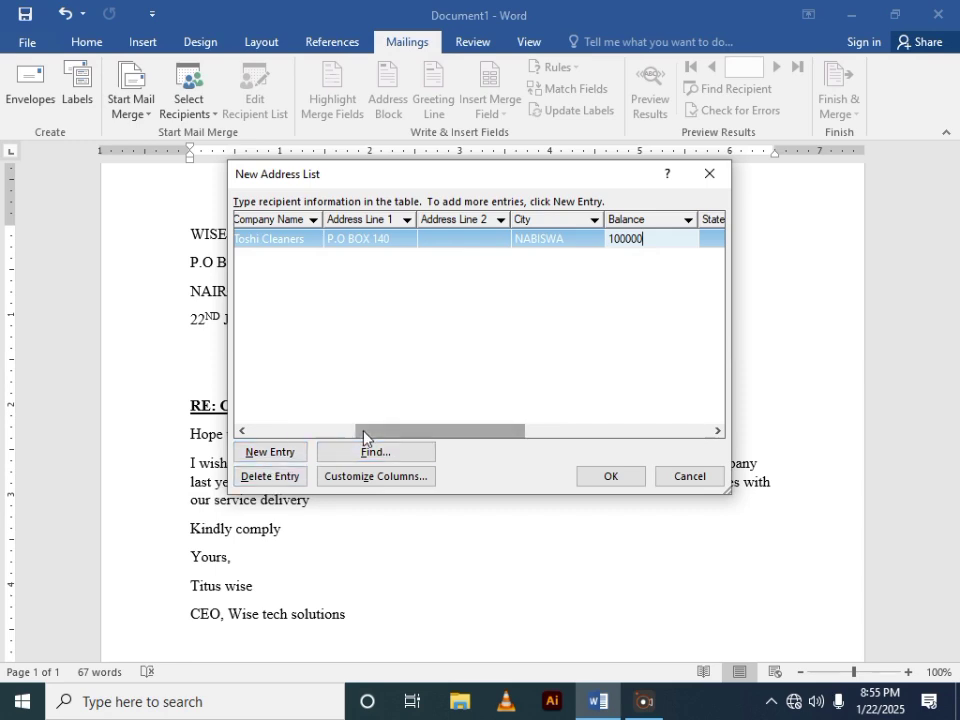
left_click_drag(366, 427, 168, 284)
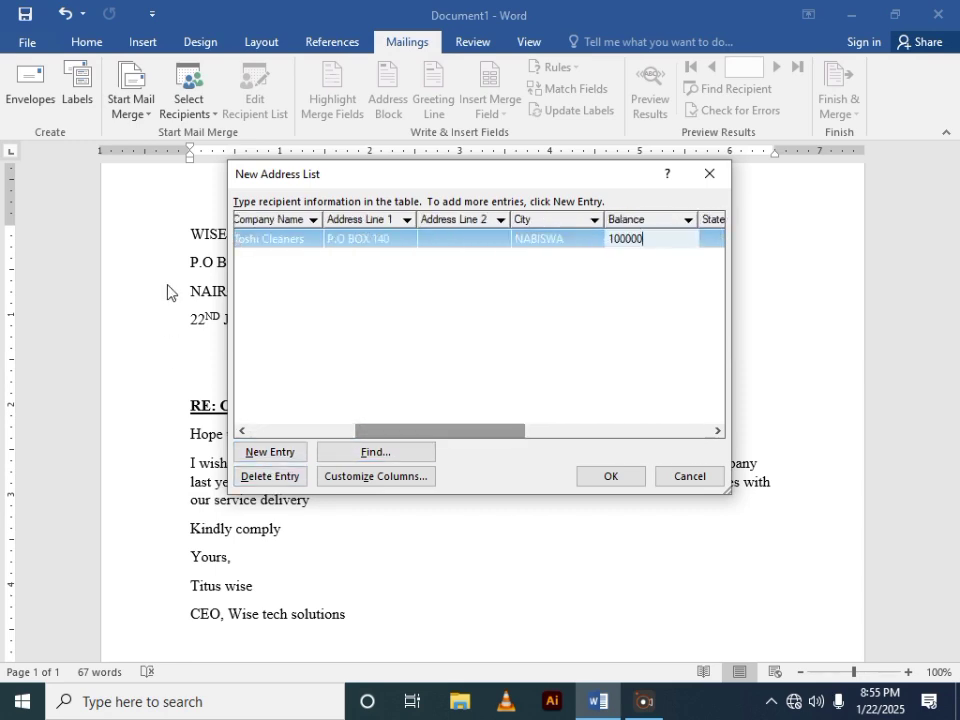
left_click(248, 249)
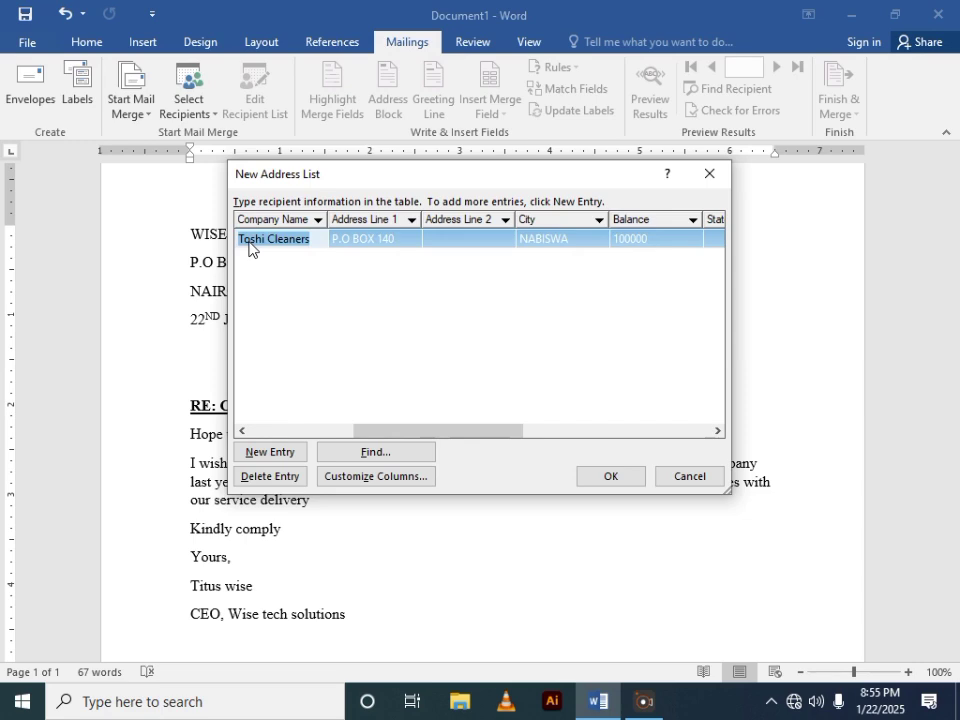
Add a new entry with title Miss, the recipient's first and last name, and company Ponya Clinic
left_click(277, 457)
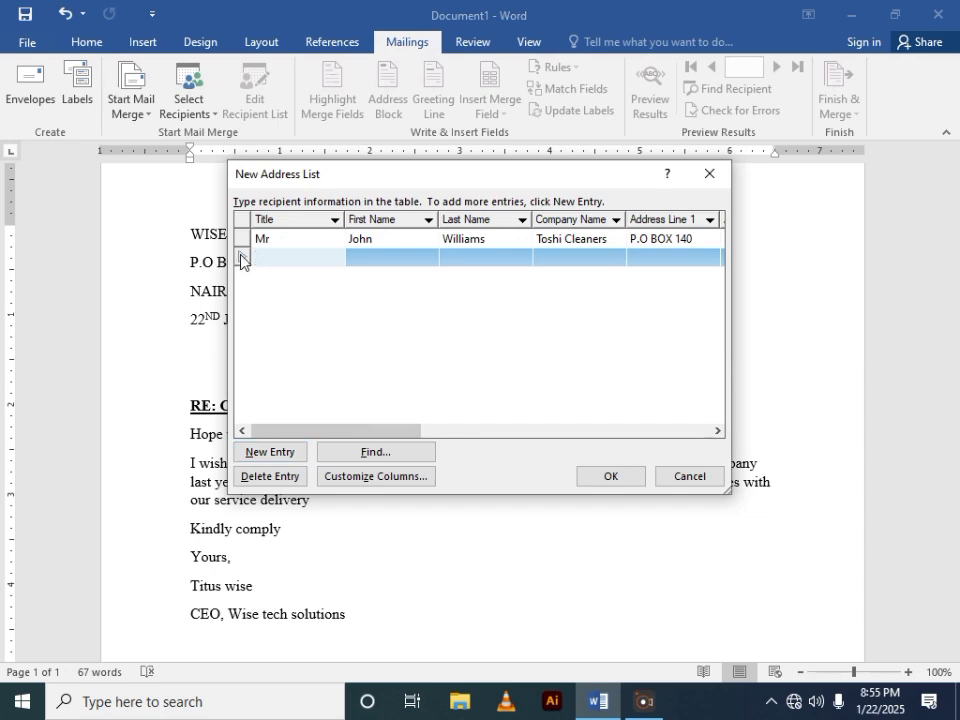
type("Miss")
key("Tab")
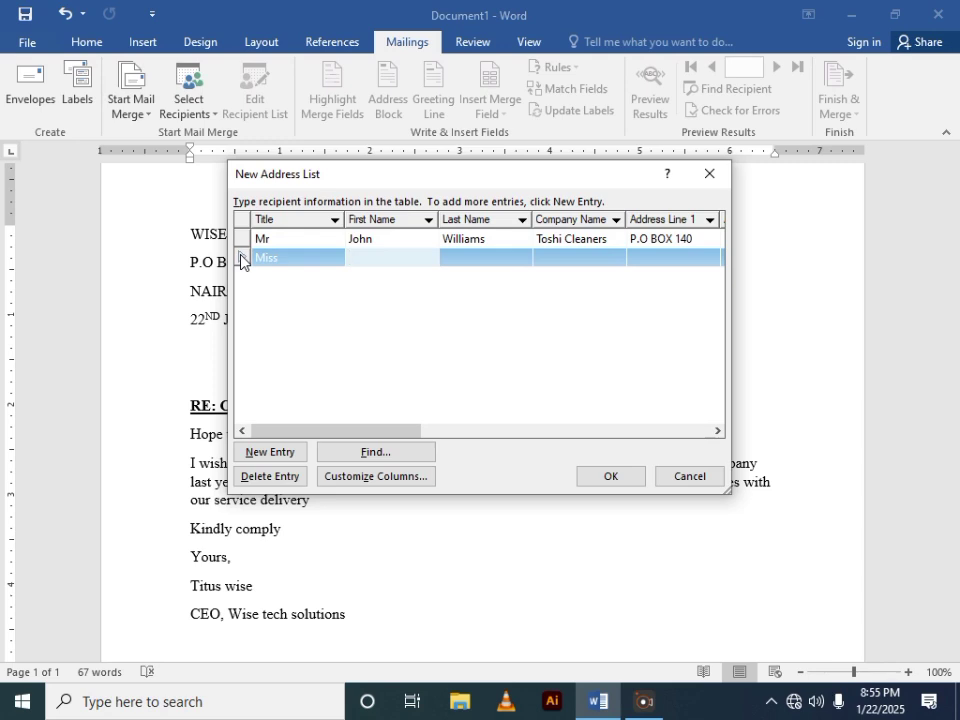
type("Lydia")
key("Tab")
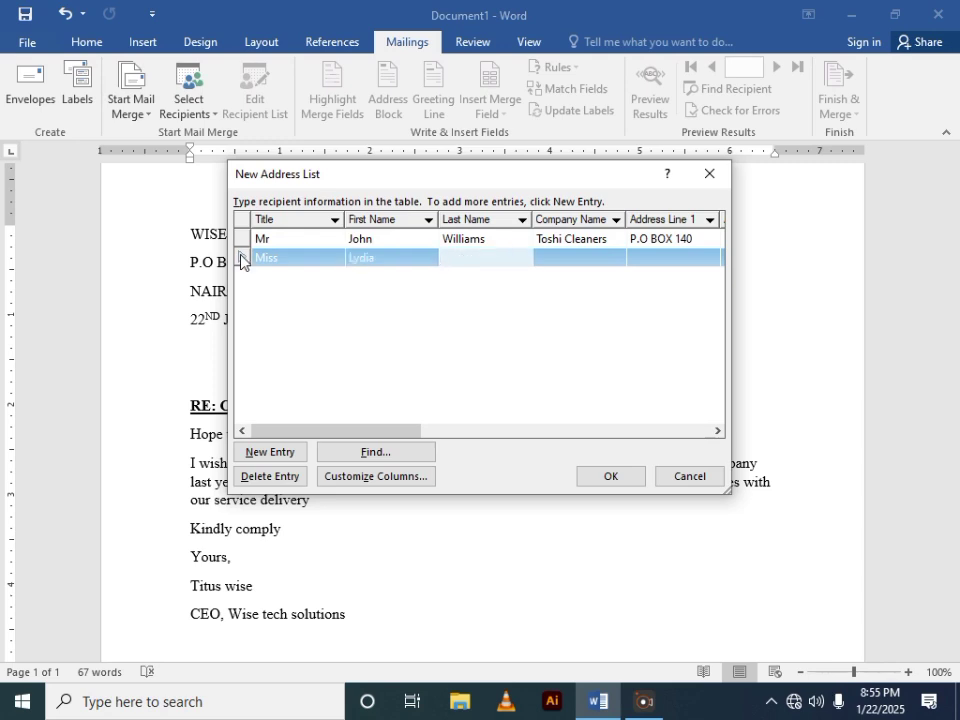
type("Atieno")
key("Tab")
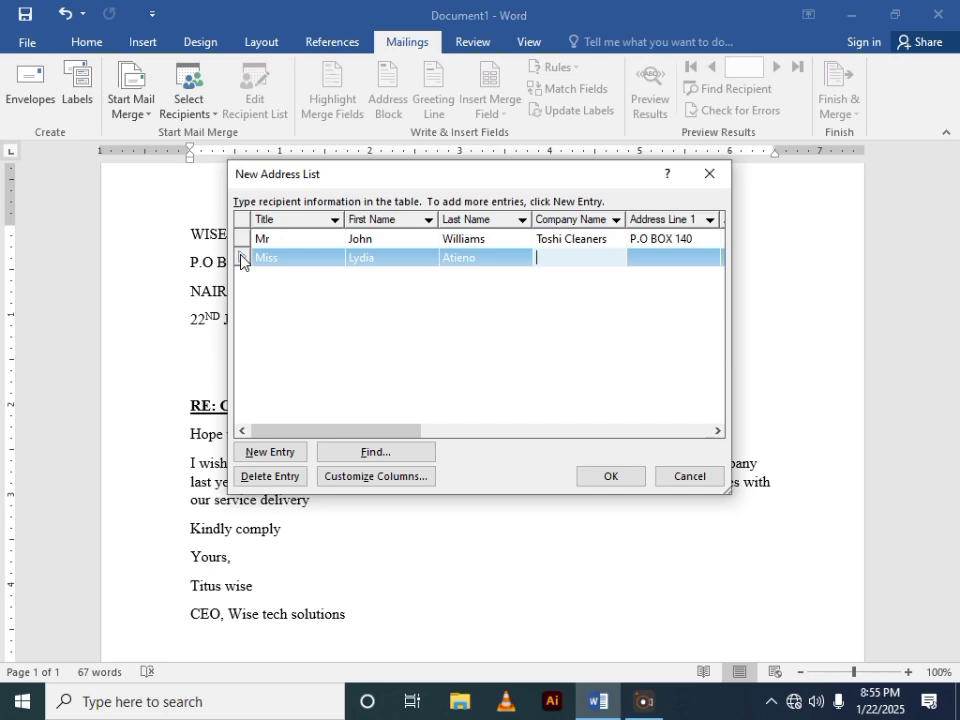
type("Ponya Clinic")
Fill in the Ponya Clinic entry's postal box, city, and balance 250000
left_click(645, 257)
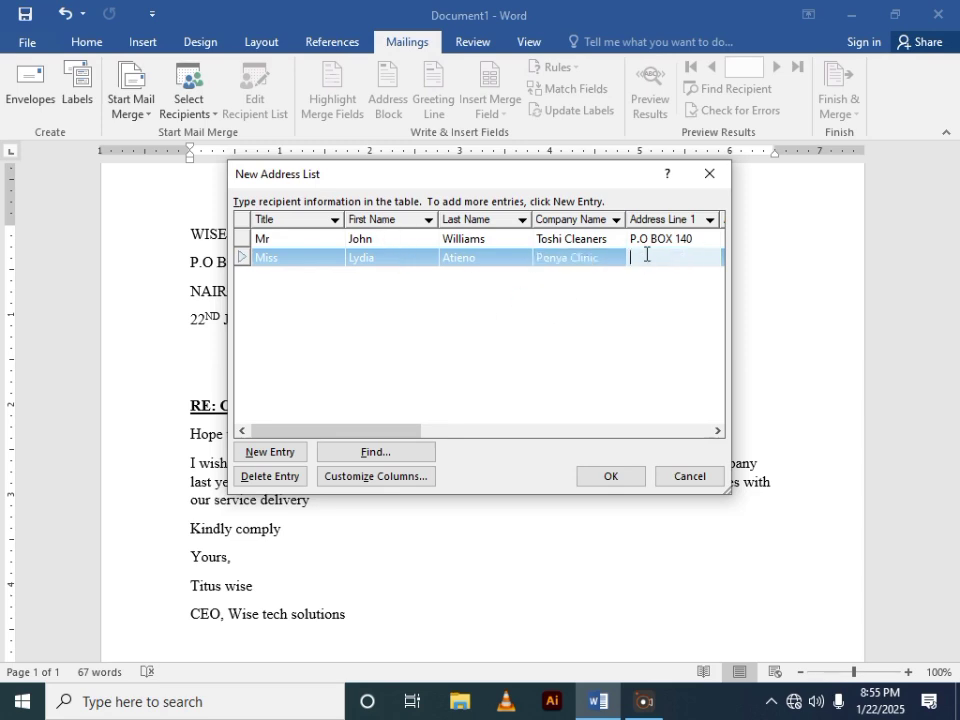
type("P.O BOX 46")
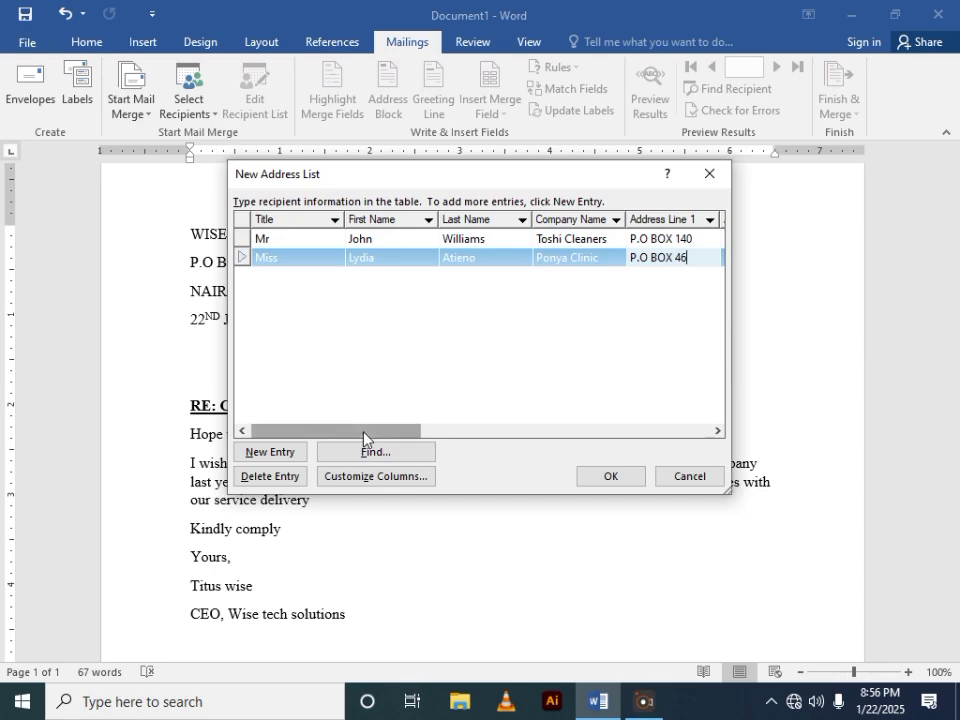
left_click_drag(362, 437, 497, 430)
left_click(439, 258)
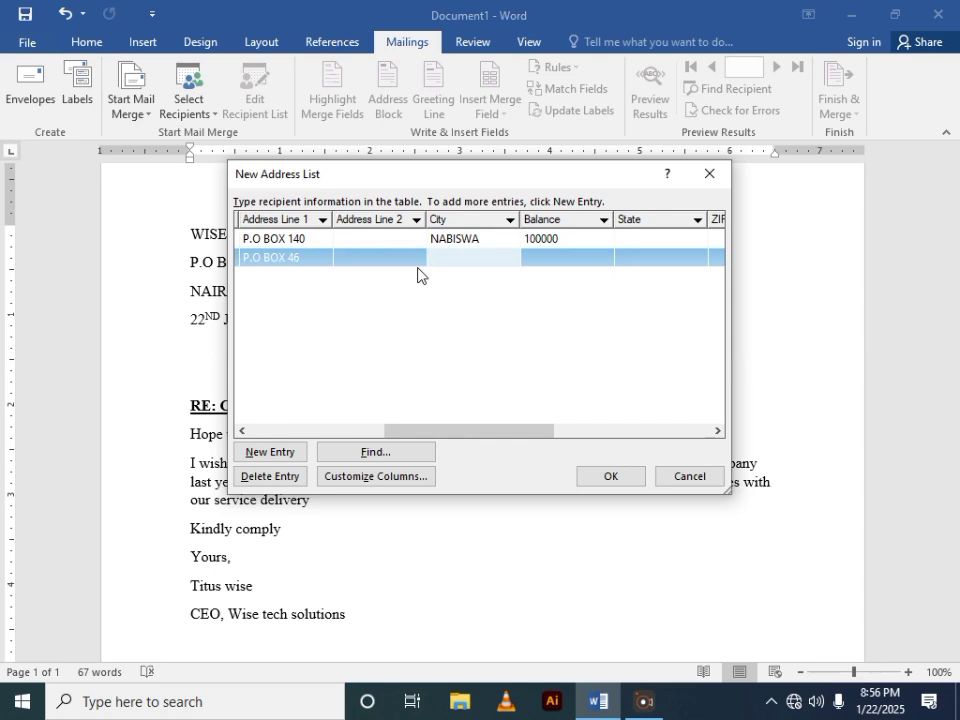
type("TANO")
left_click(530, 259)
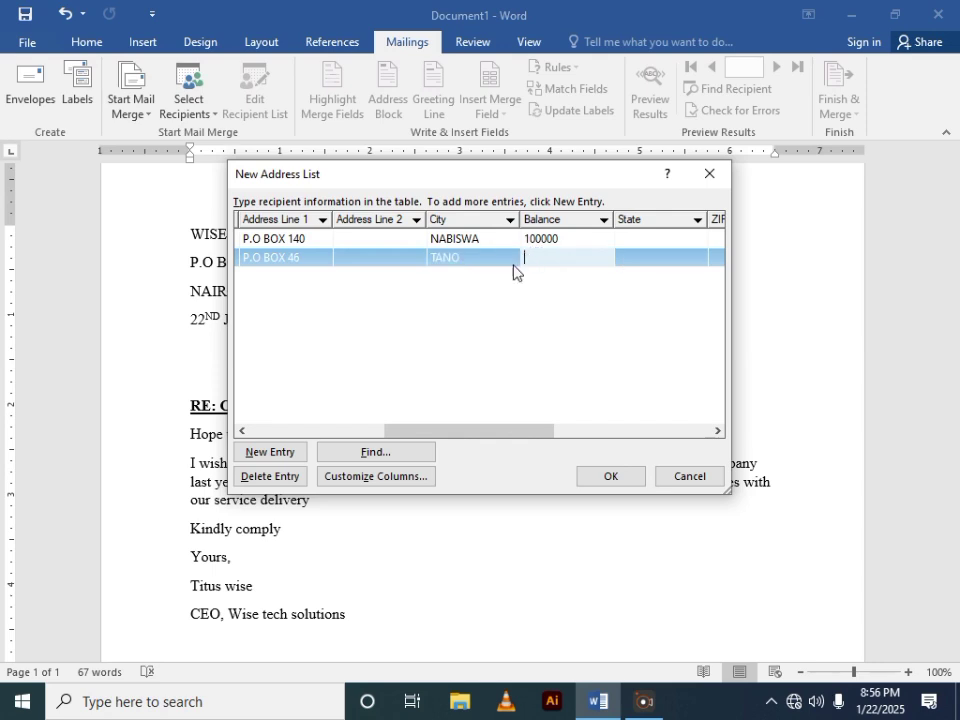
type("250000")
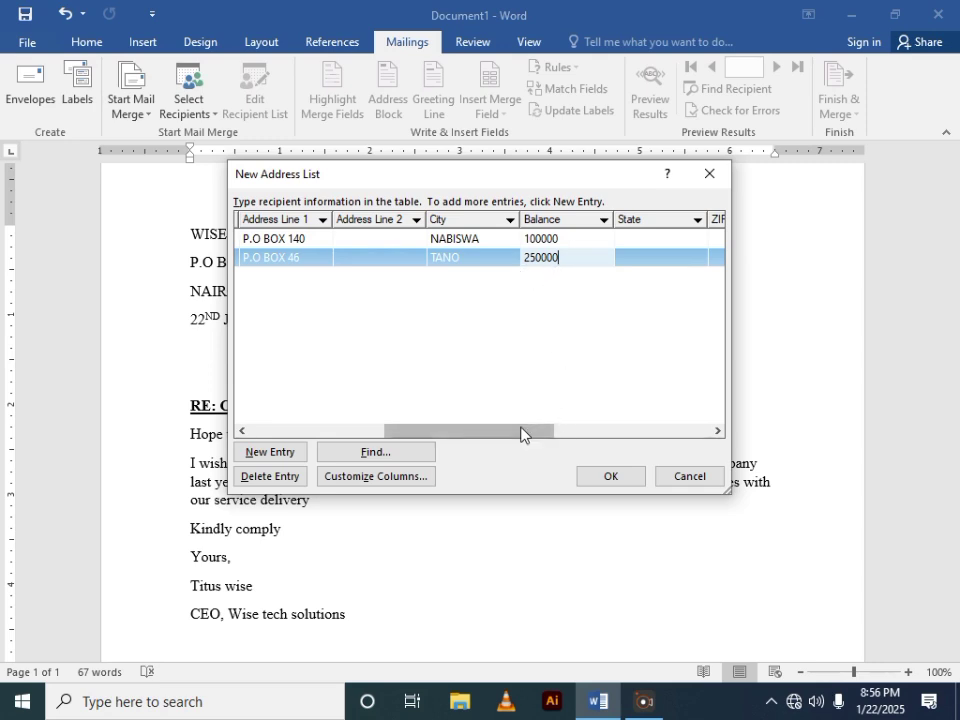
left_click_drag(521, 432, 407, 414)
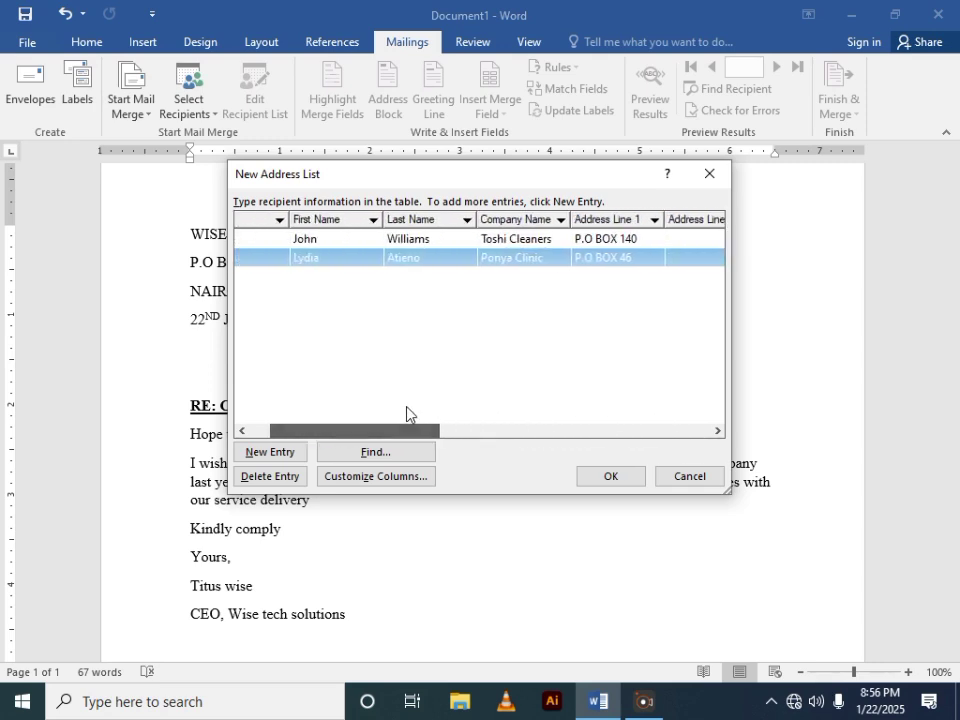
Close the New Address List and save the recipient list as CLIENTS
left_click(609, 478)
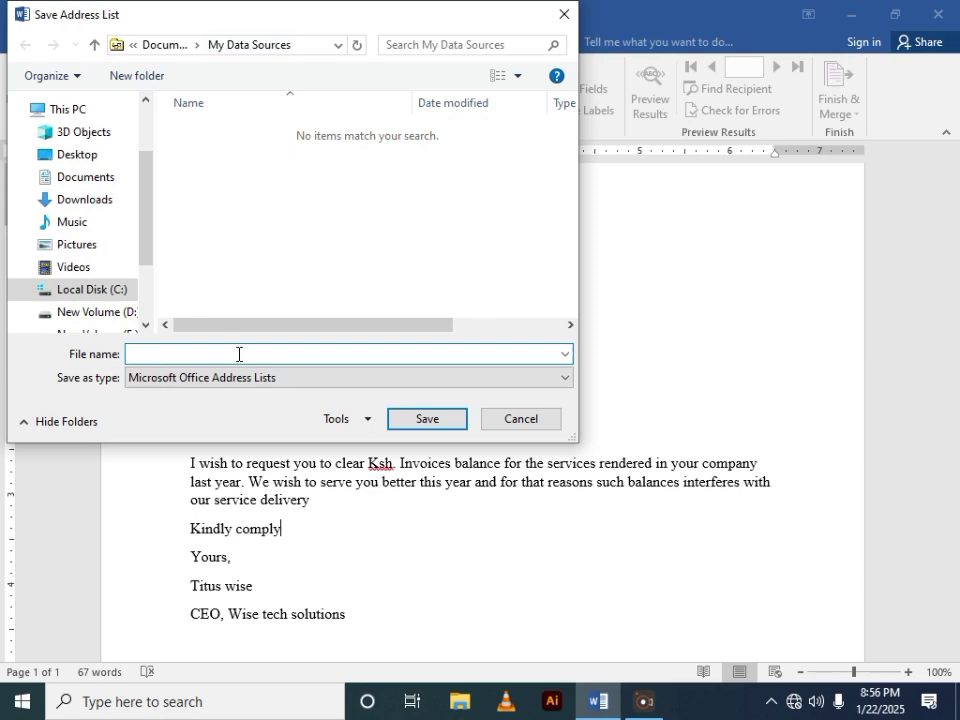
type("CLIENTS")
left_click(415, 421)
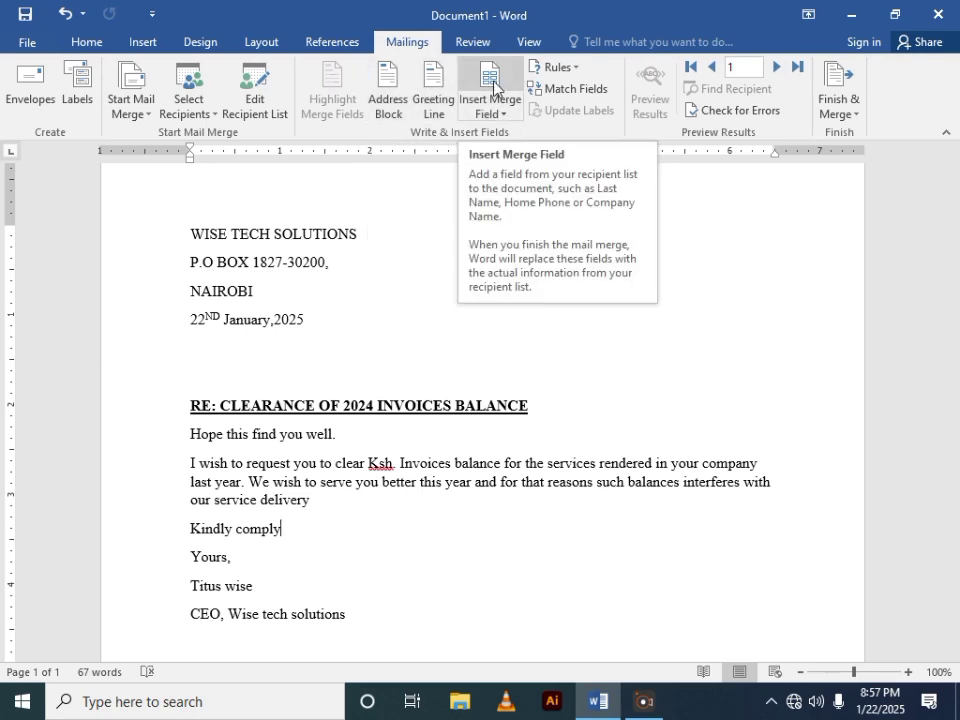
Use Select Recipients > Use an Existing List to load the CLIENTS data source
left_click(214, 119)
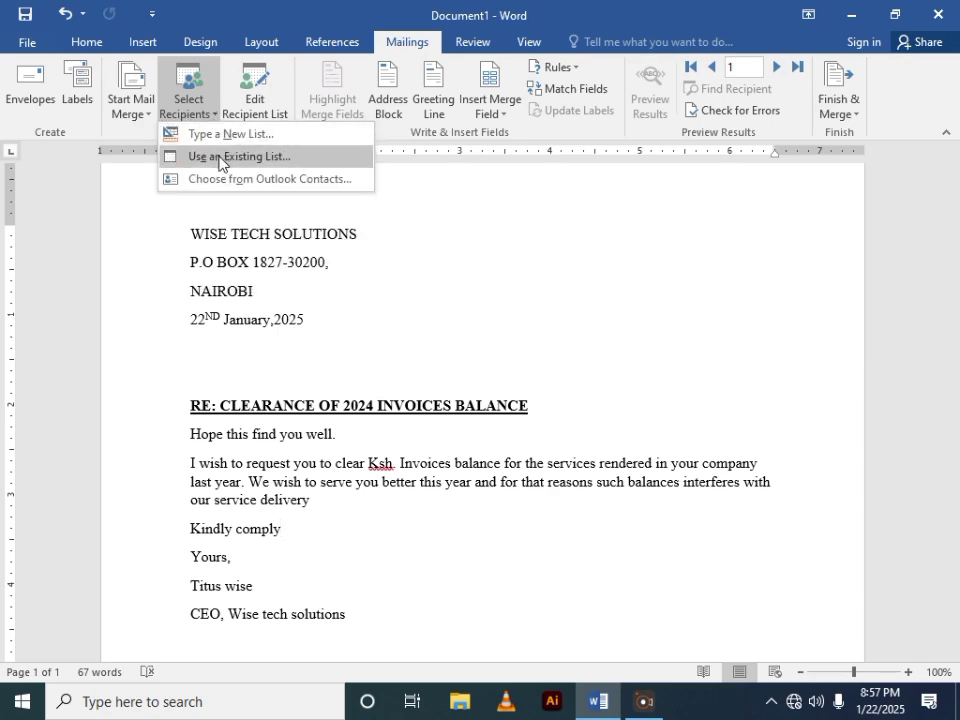
left_click(218, 157)
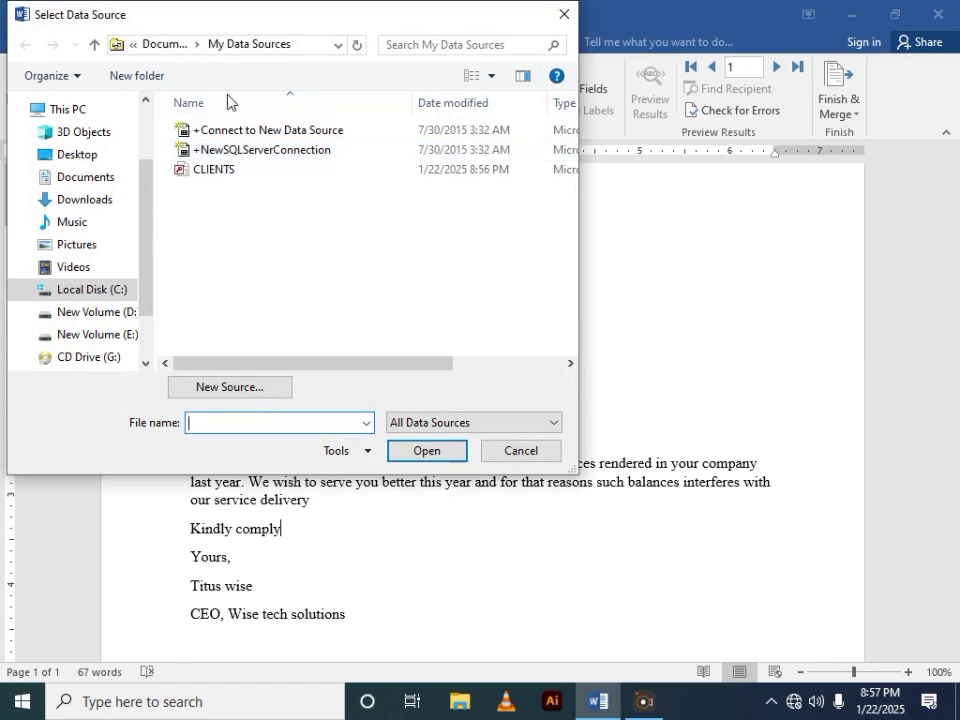
left_click(226, 176)
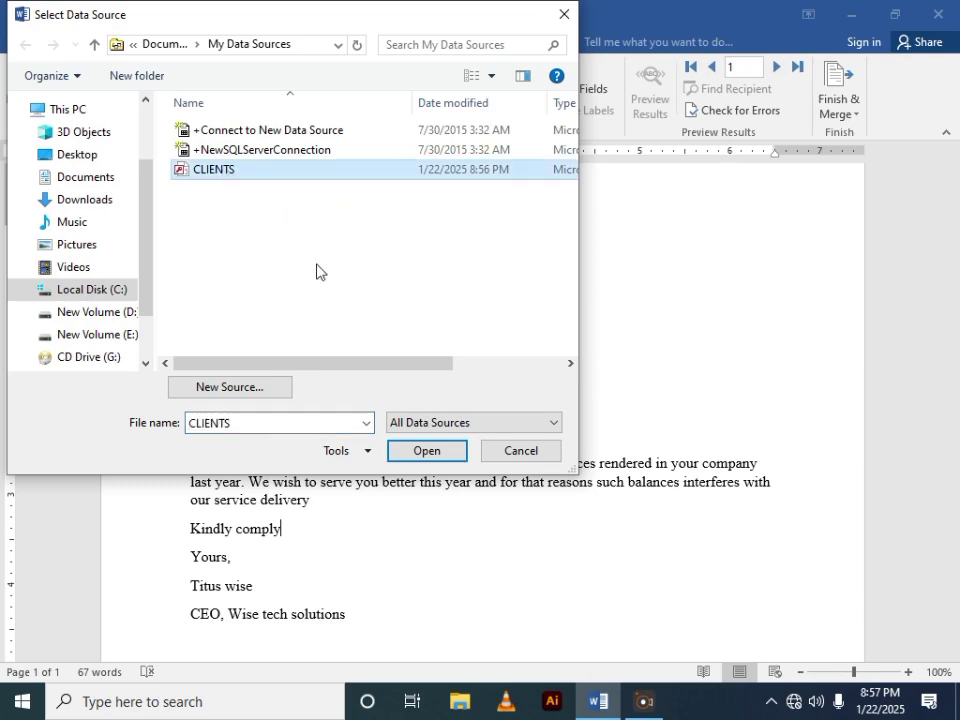
left_click(414, 456)
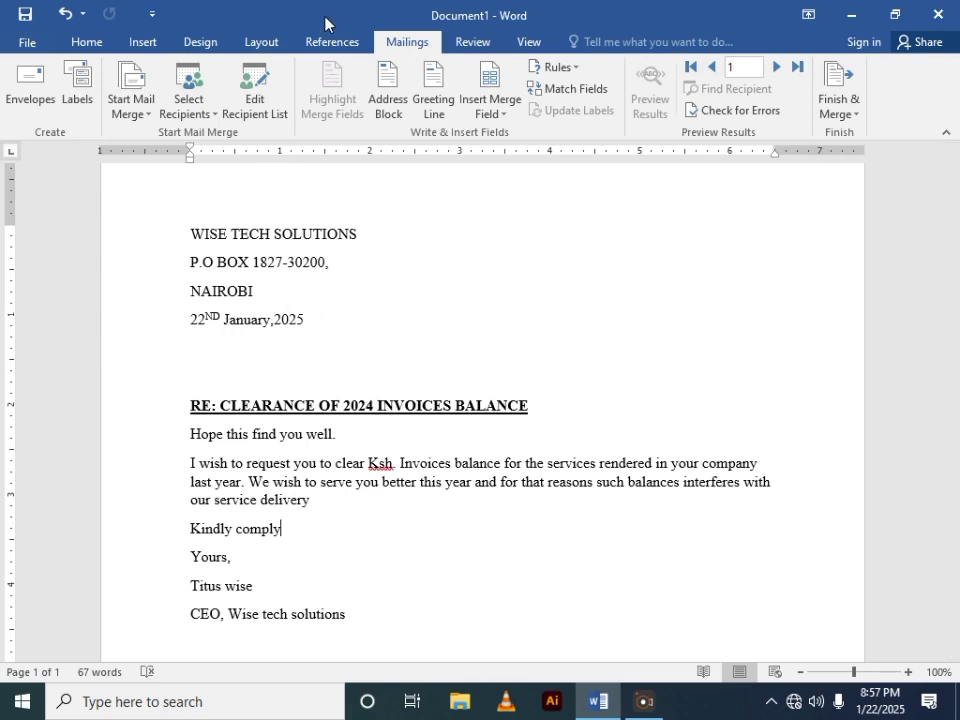
Add a blank line above the RE heading and insert an «AddressBlock» field there
left_click(202, 360)
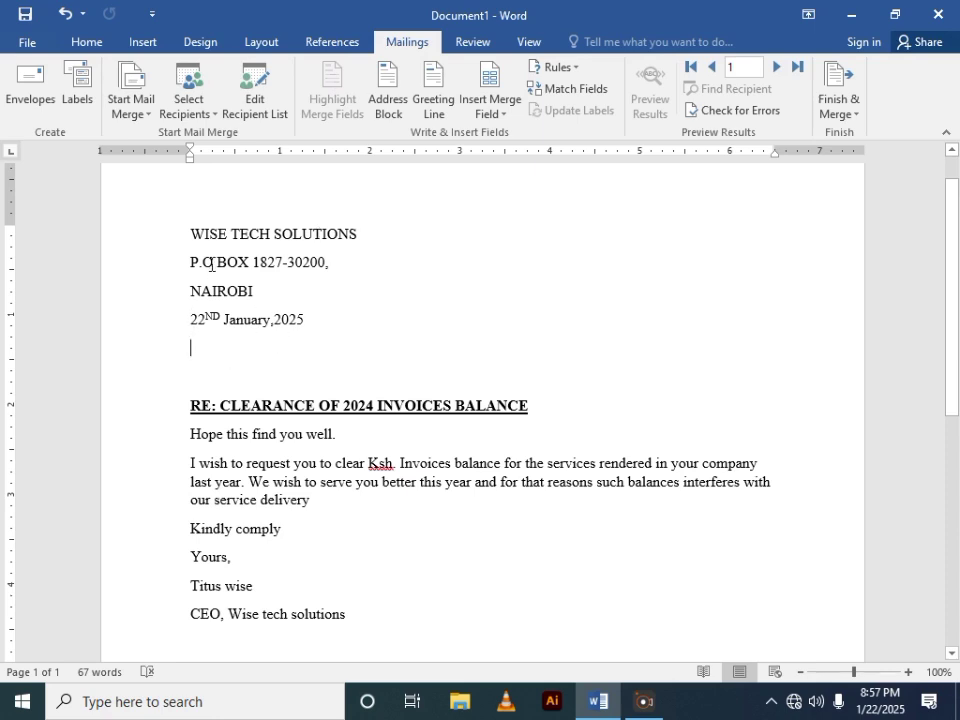
left_click_drag(196, 232, 322, 330)
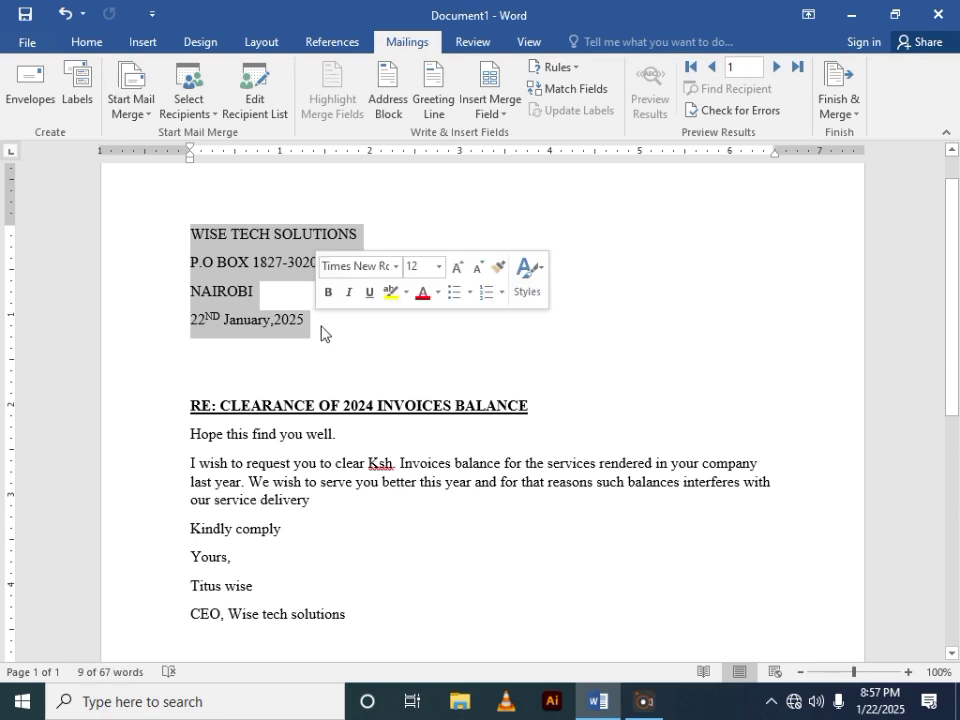
left_click_drag(190, 405, 497, 423)
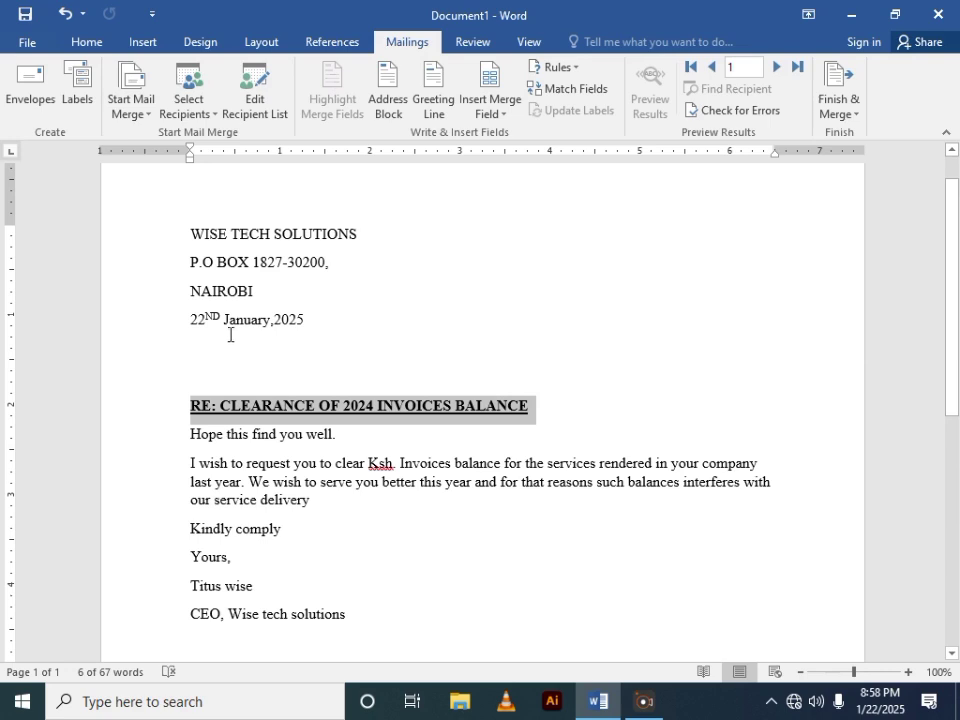
left_click(211, 368)
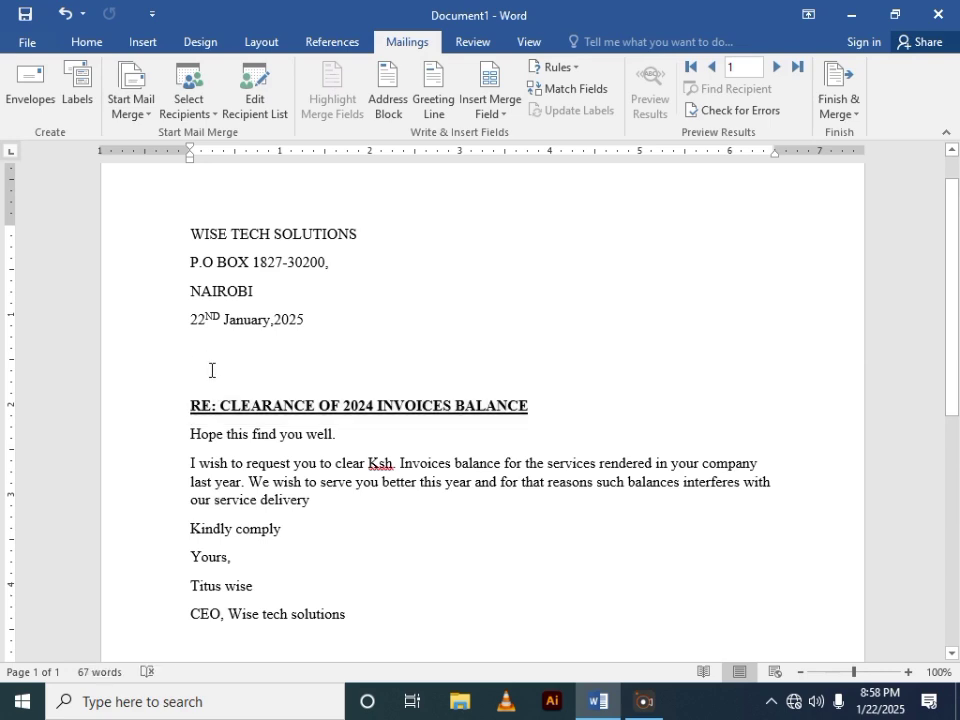
key("Return")
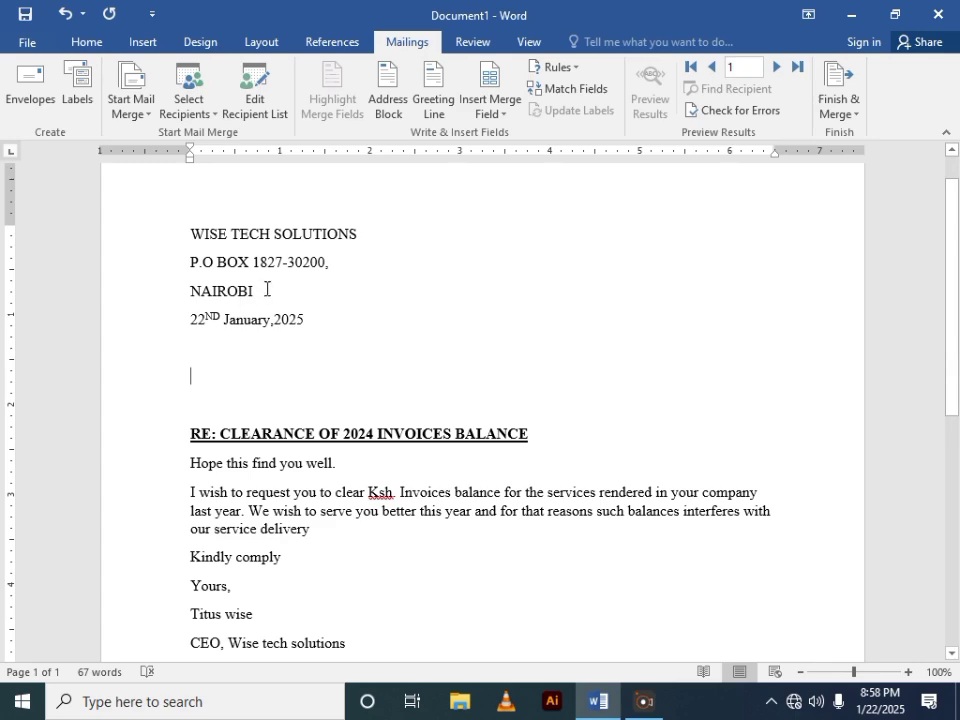
left_click(387, 97)
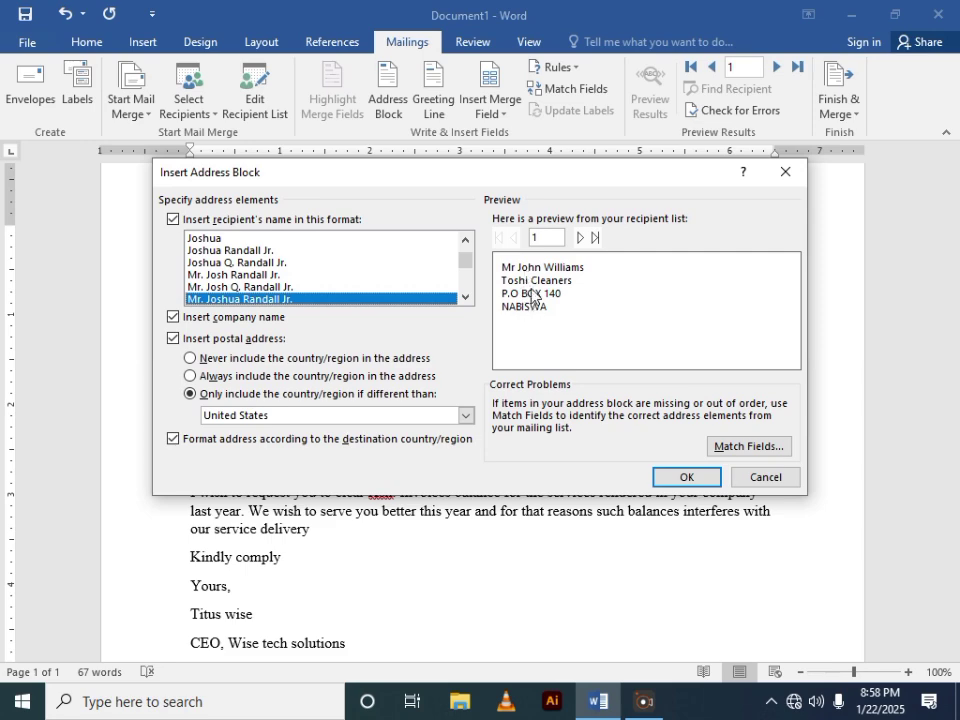
left_click(675, 477)
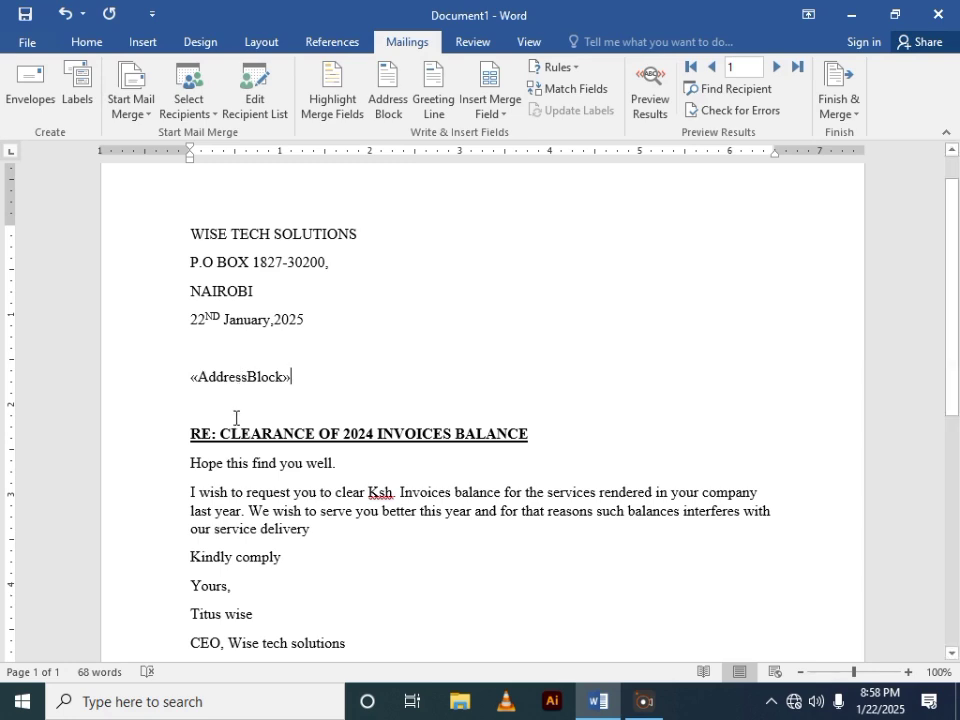
Insert a «GreetingLine» field on its own line directly below «AddressBlock»
key("Return")
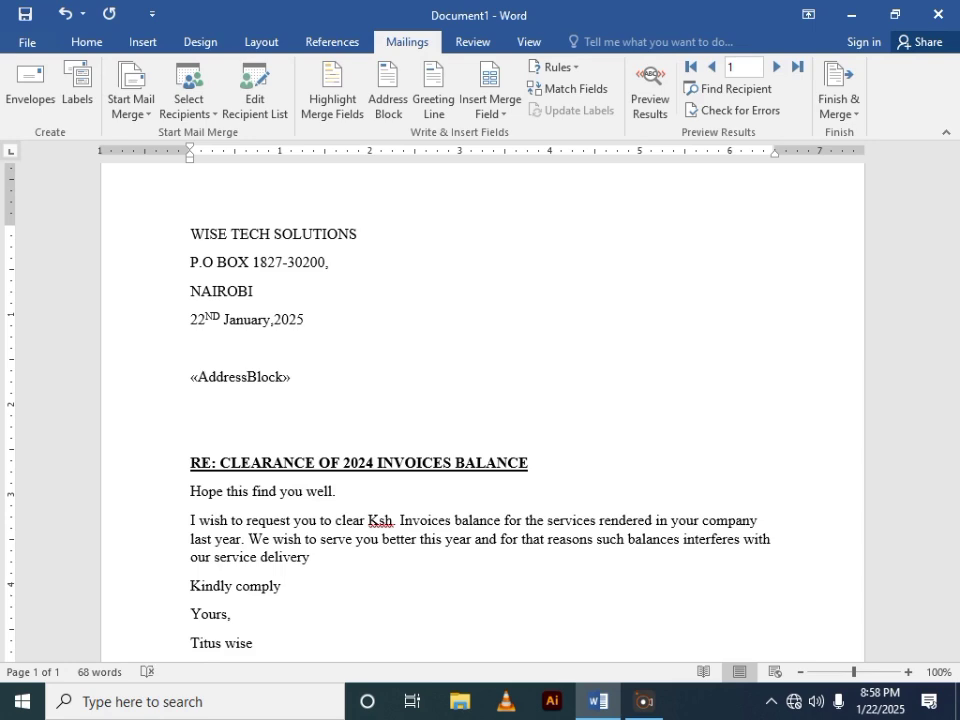
left_click(213, 436)
key("BackSpace")
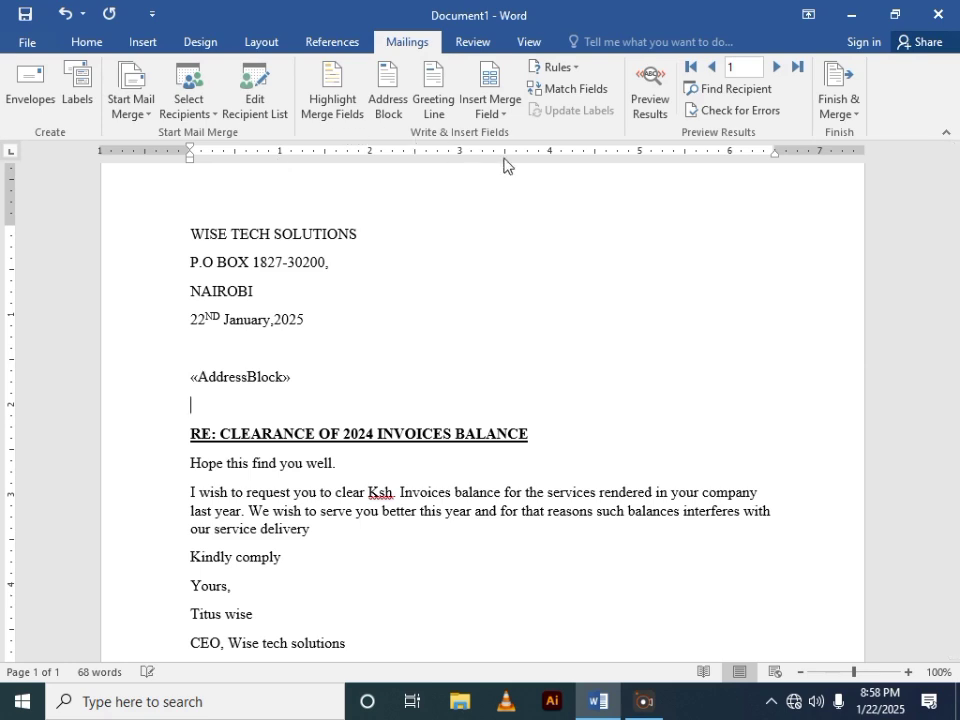
left_click(435, 90)
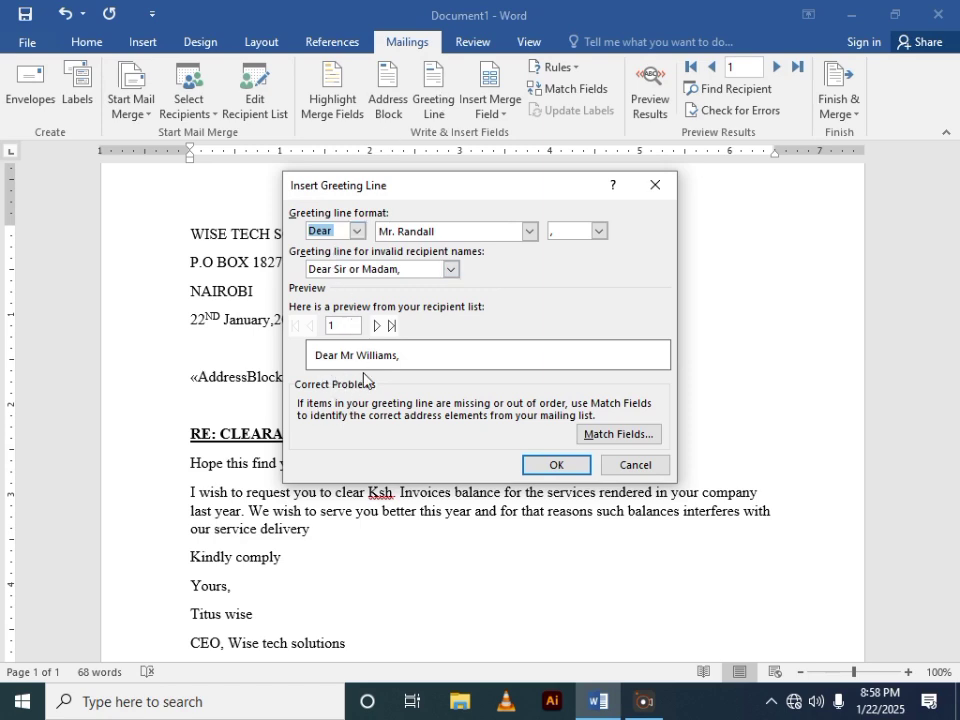
left_click(553, 466)
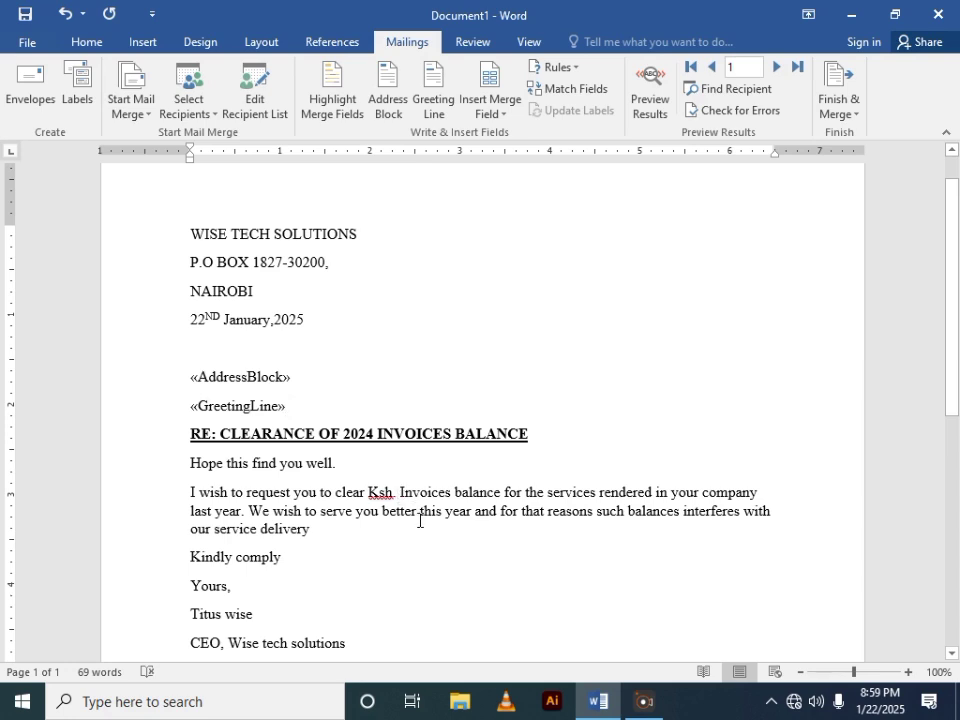
left_click(397, 492)
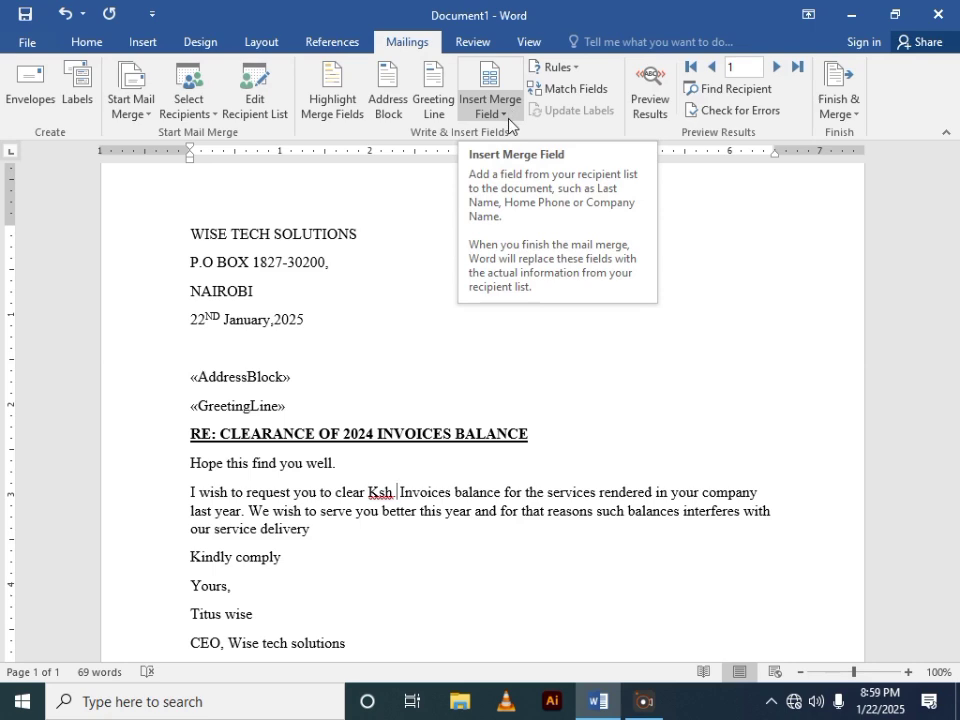
Insert the «Balance» merge field after 'Ksh.' and type 'from' after it
left_click(504, 118)
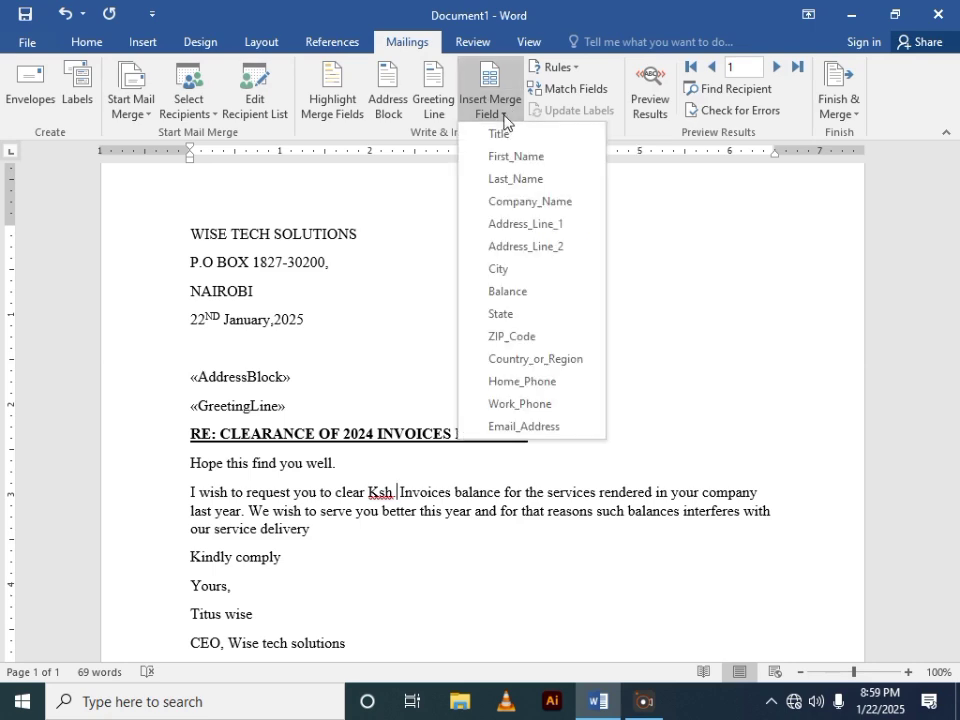
left_click(512, 292)
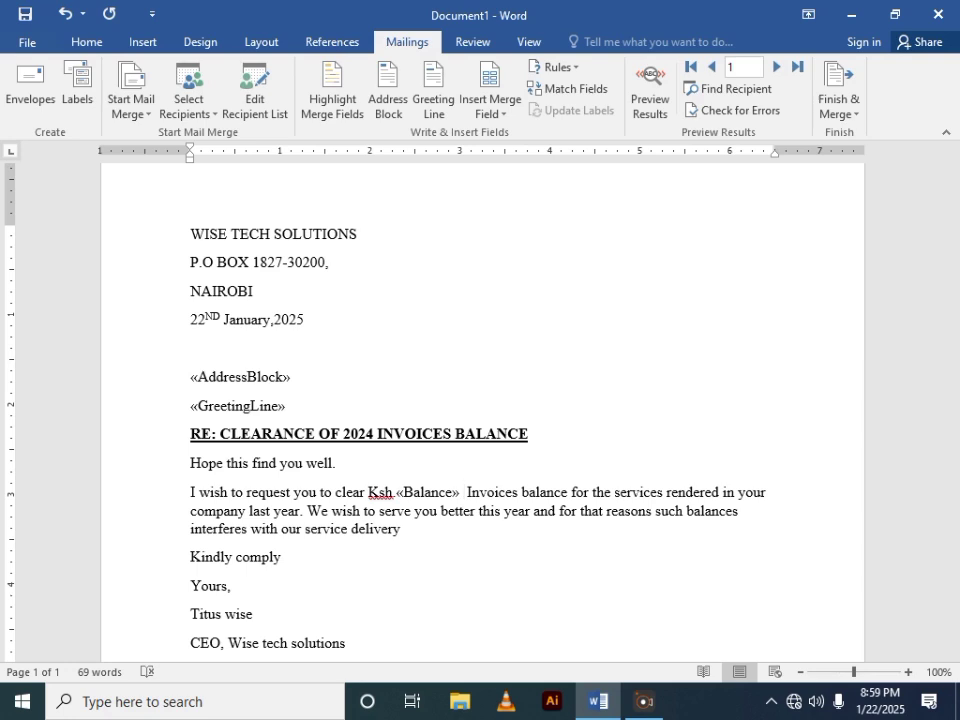
type("FROM")
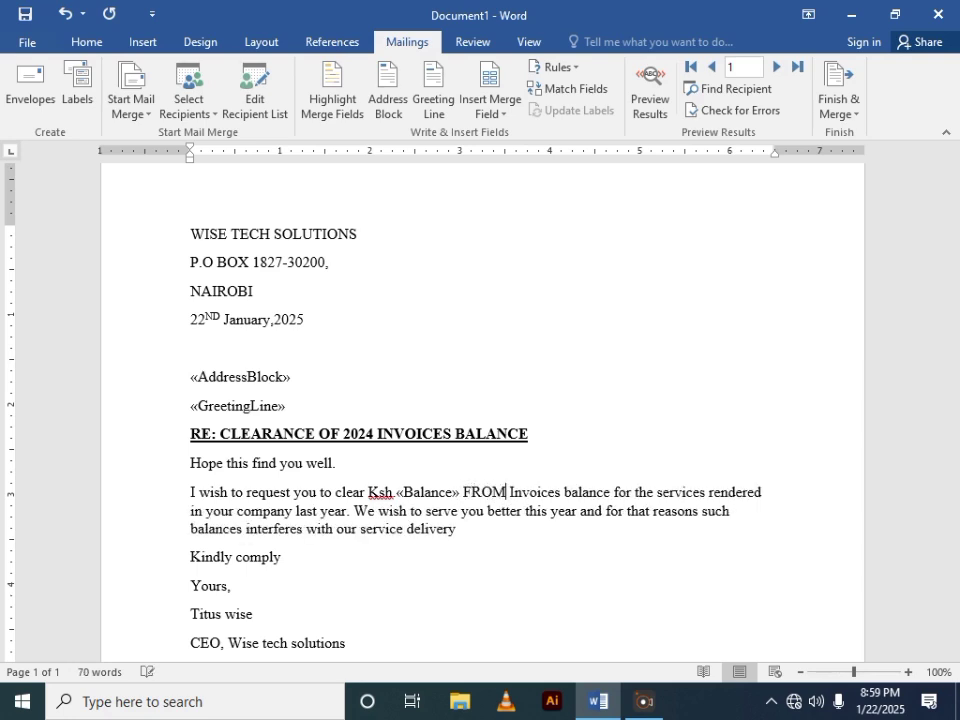
key("BackSpace")
key("BackSpace")
key("BackSpace")
key("BackSpace")
key("BackSpace")
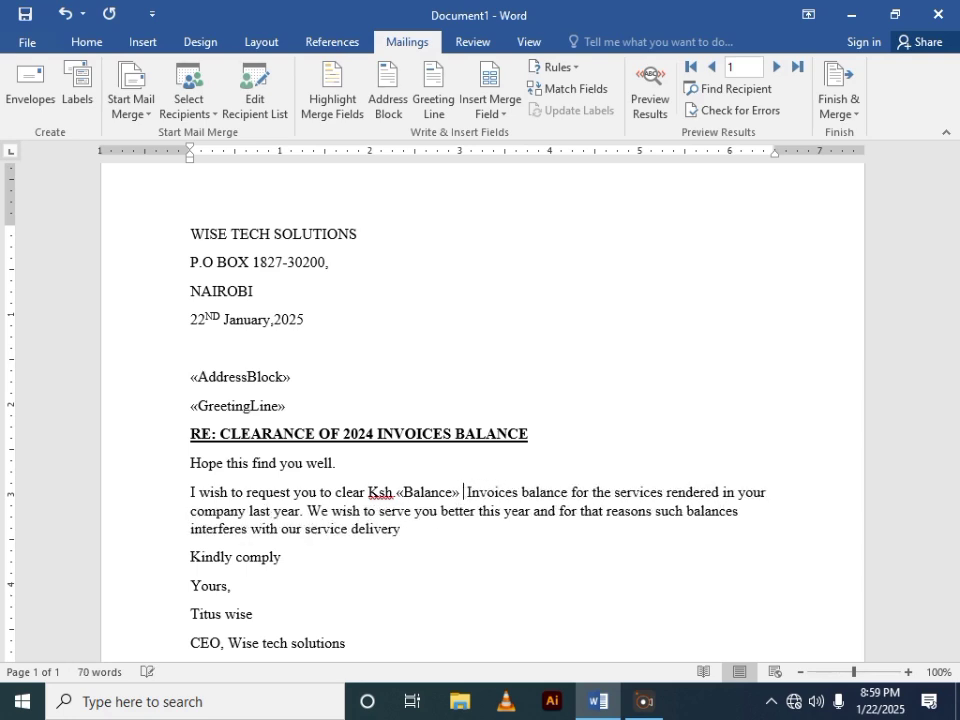
type("from")
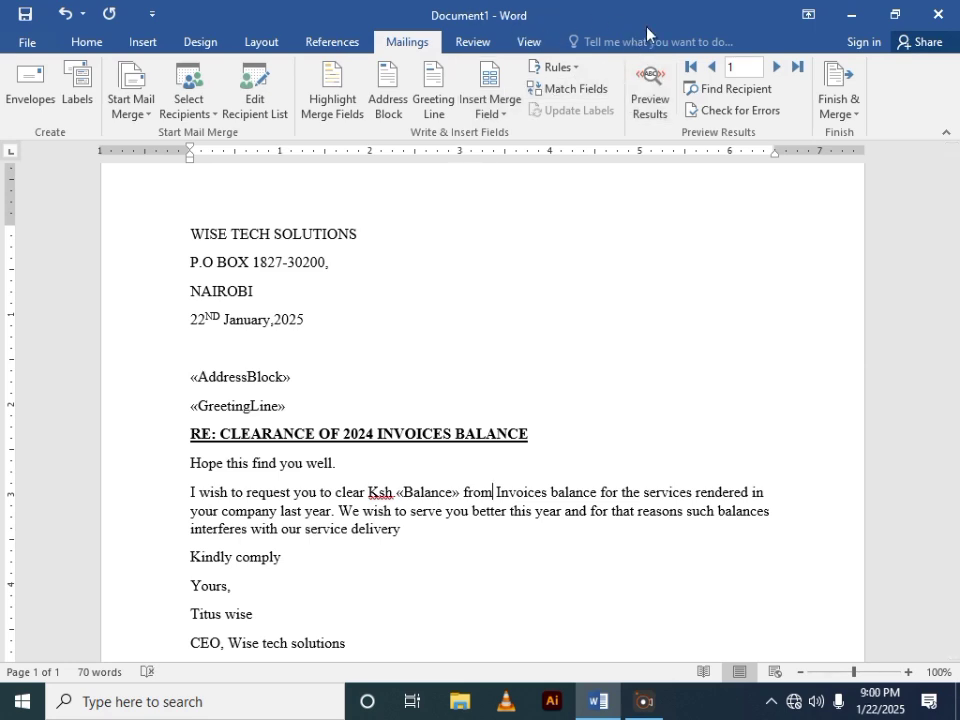
Merge all records into a new editable Letters1 document via Finish & Merge > Edit Individual Documents
left_click(855, 115)
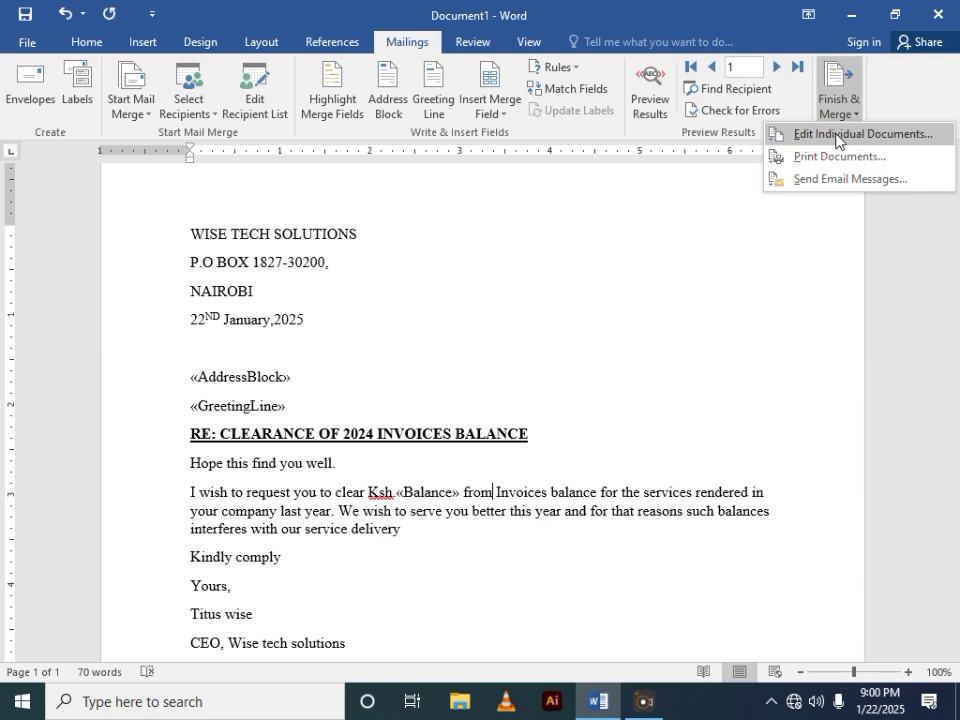
left_click(836, 141)
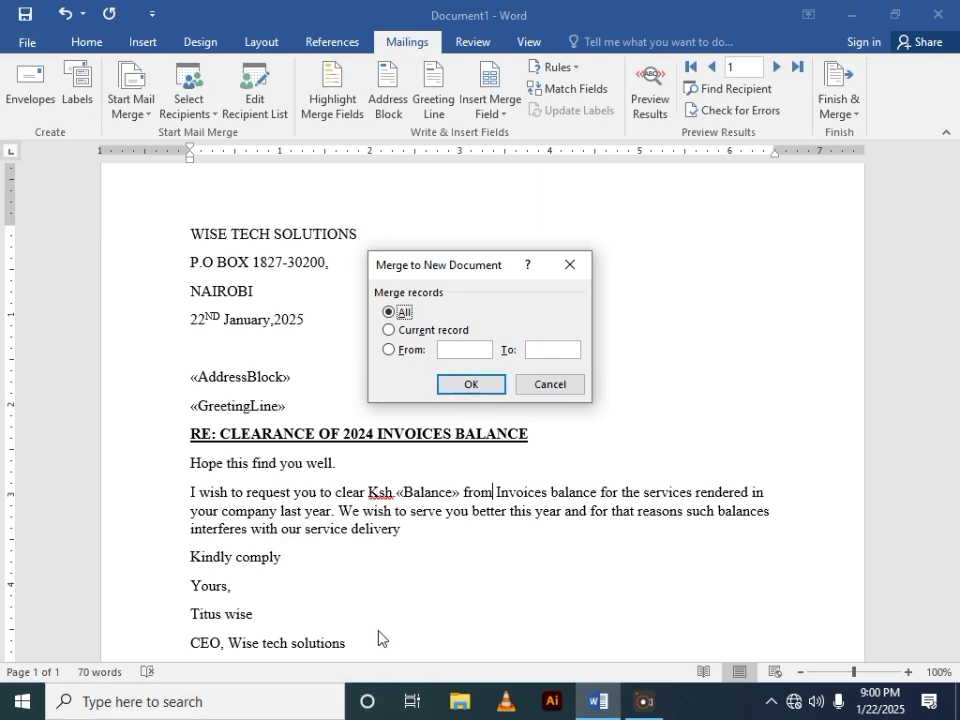
left_click(464, 385)
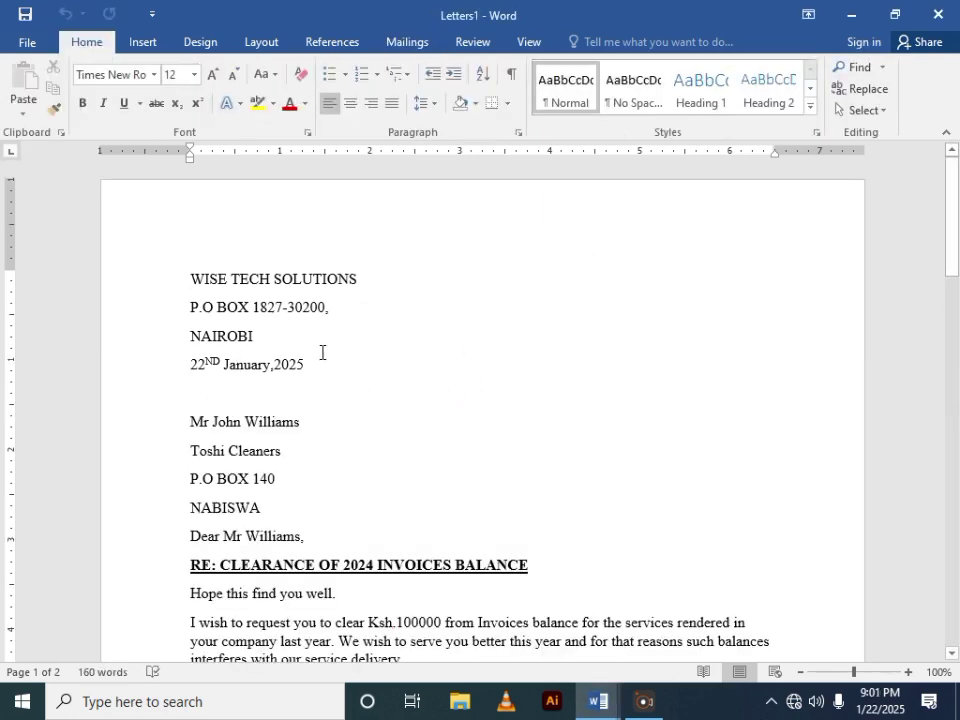
scroll(328, 435, "down", 2)
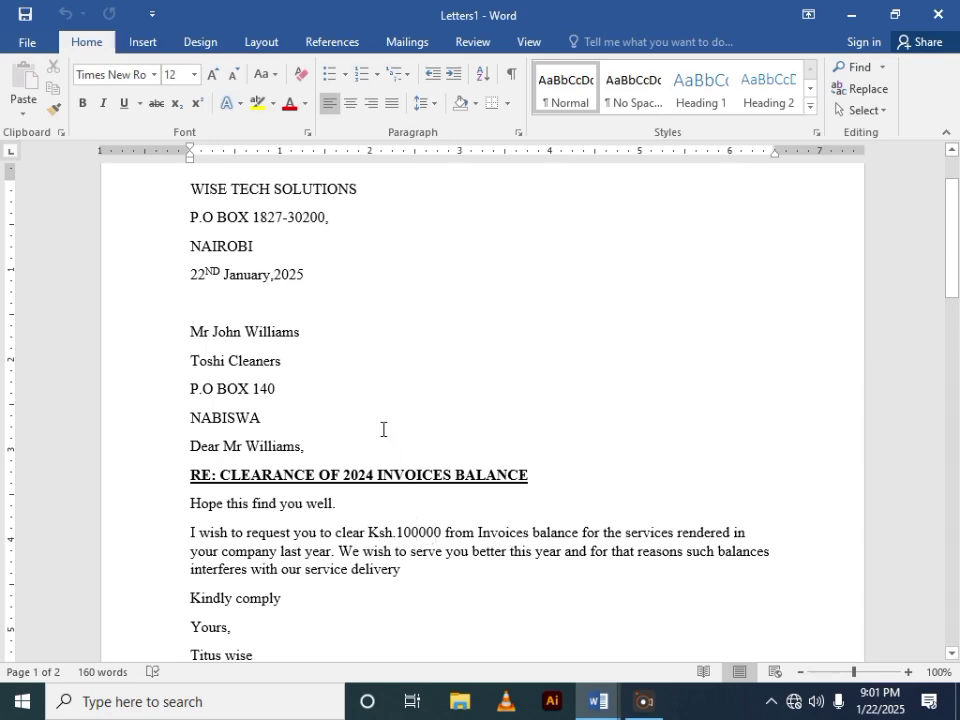
scroll(384, 429, "down", 6)
scroll(388, 442, "down", 10)
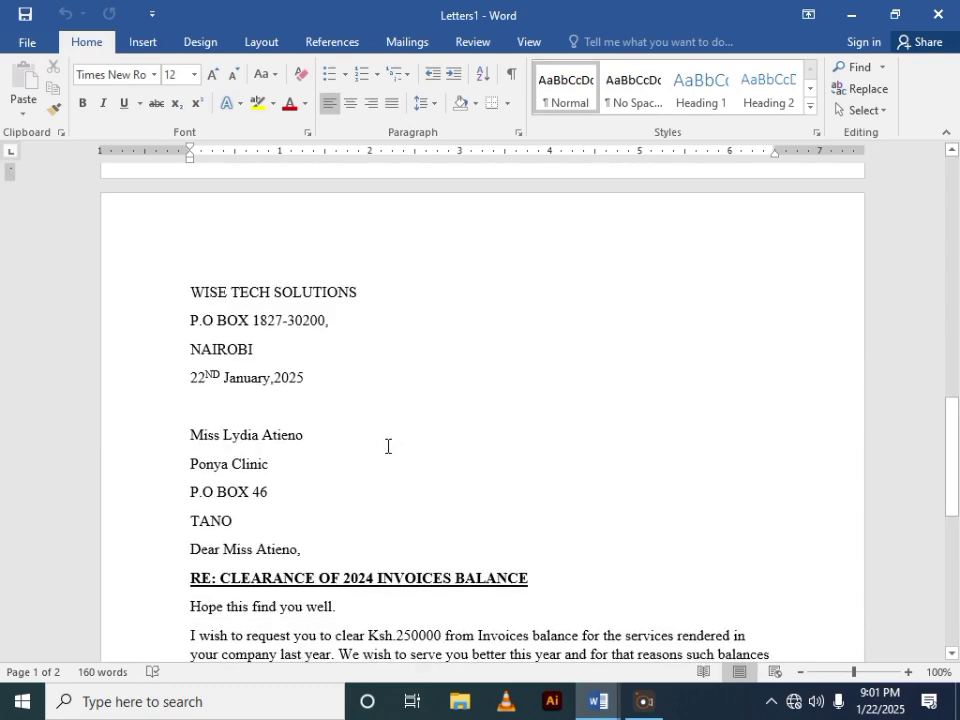